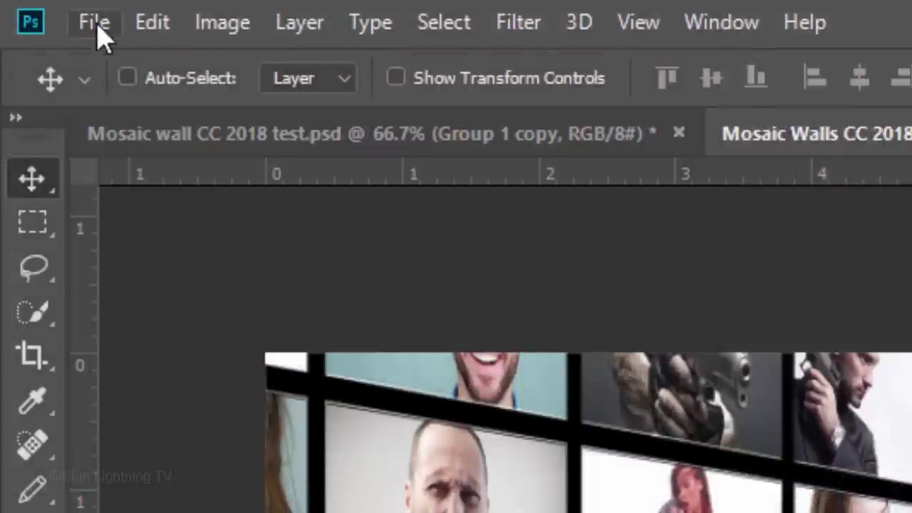
Start Contact Sheet II from File > Automate and choose the mosaic wall folder as the source.
click(97, 30)
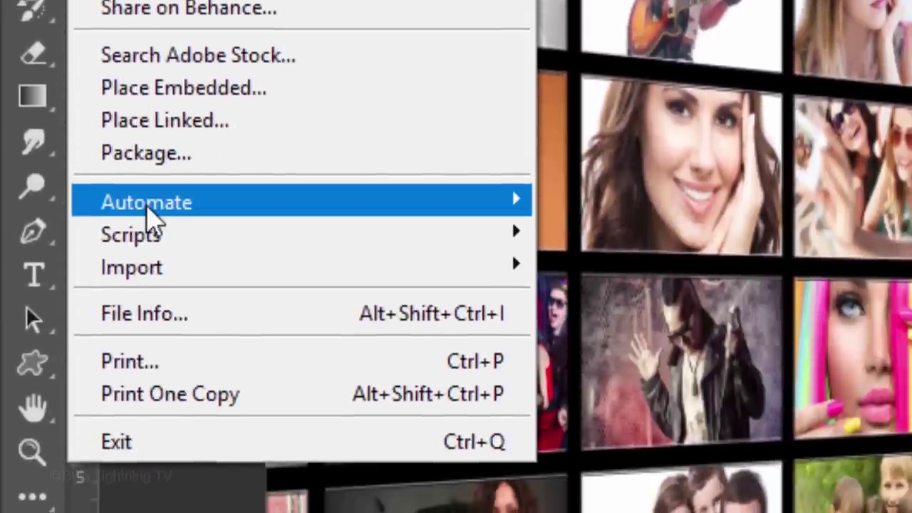
mouse_move(152, 214)
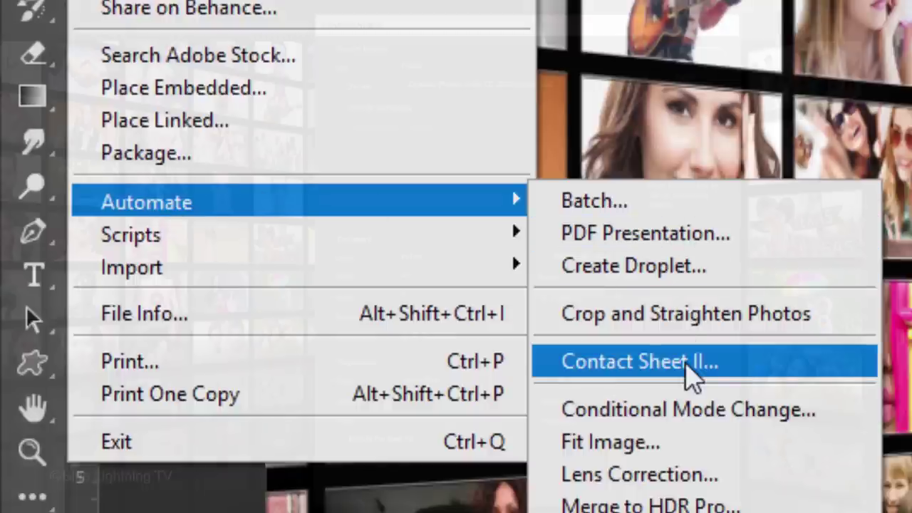
click(689, 371)
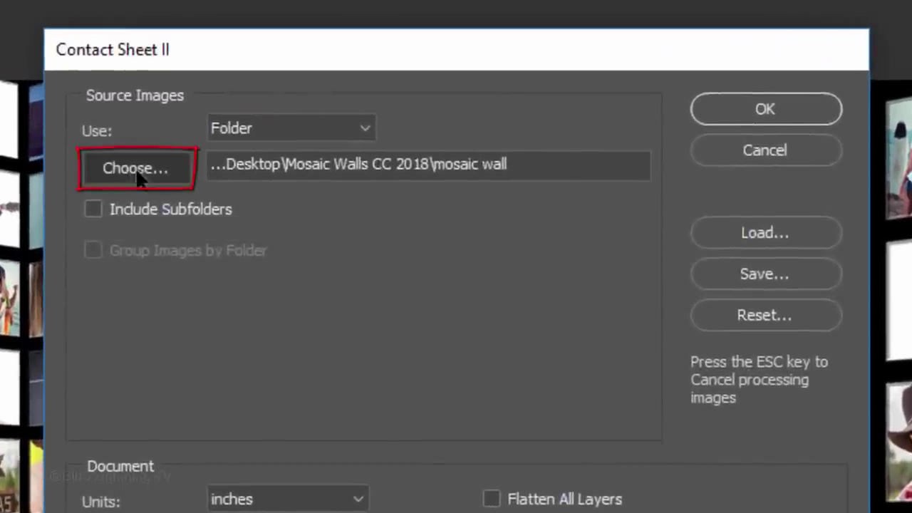
click(135, 167)
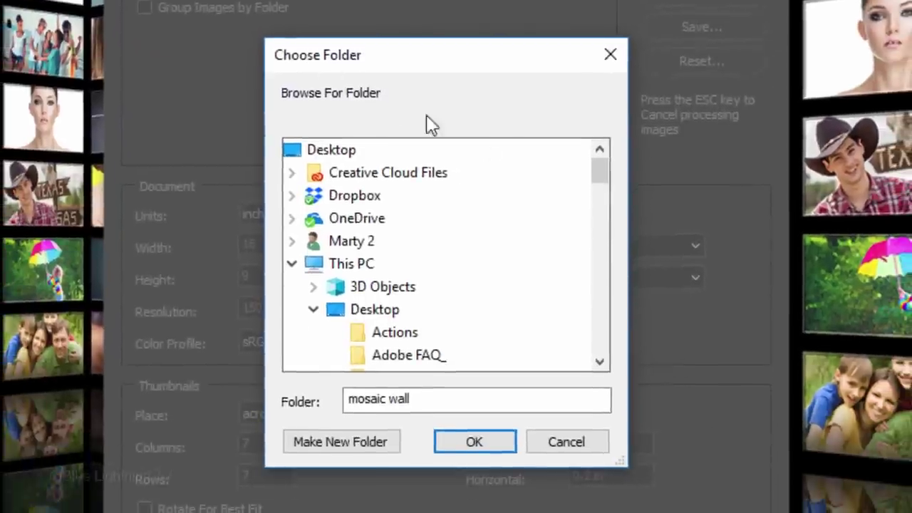
drag(620, 306, 620, 341)
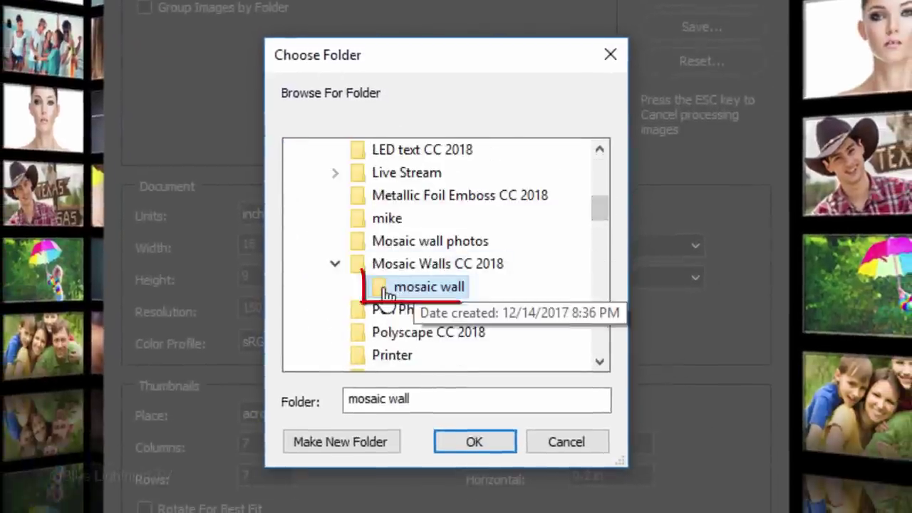
click(473, 443)
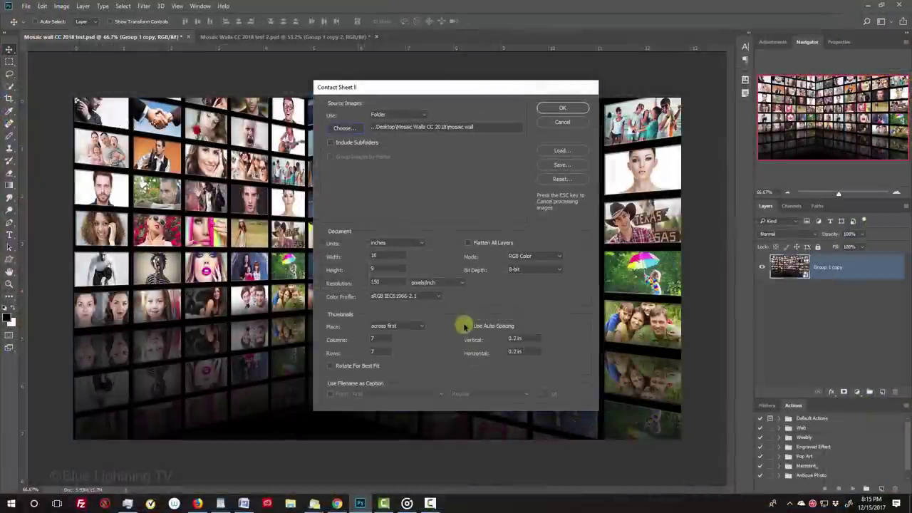
Generate the 7×7 contact sheet and fill its Background layer with black.
click(562, 108)
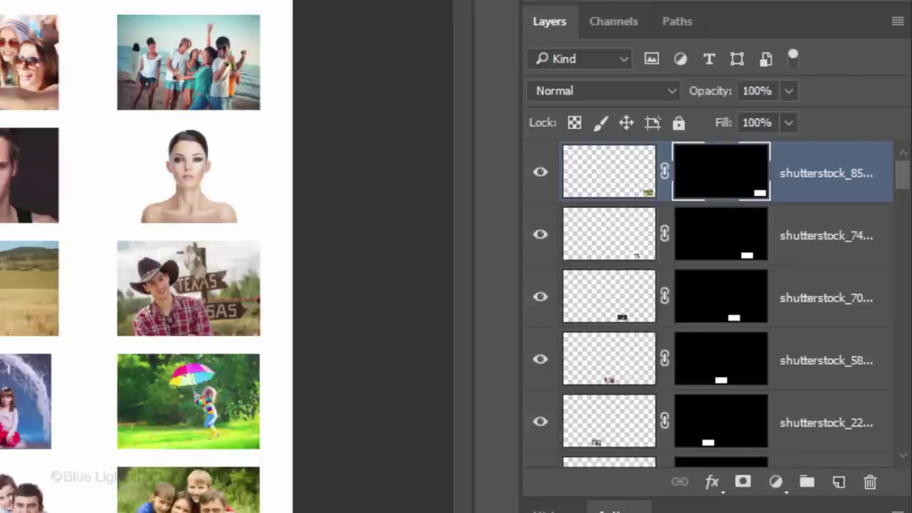
drag(902, 179, 885, 336)
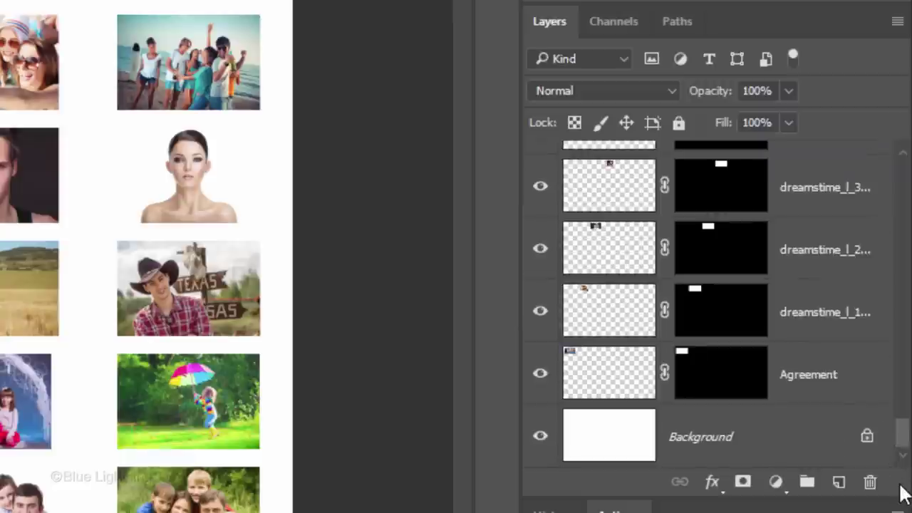
click(626, 447)
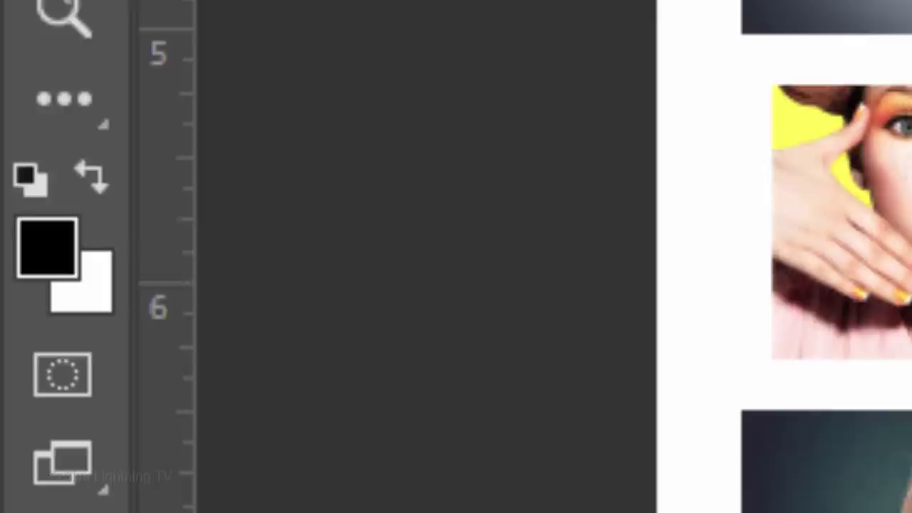
key(d)
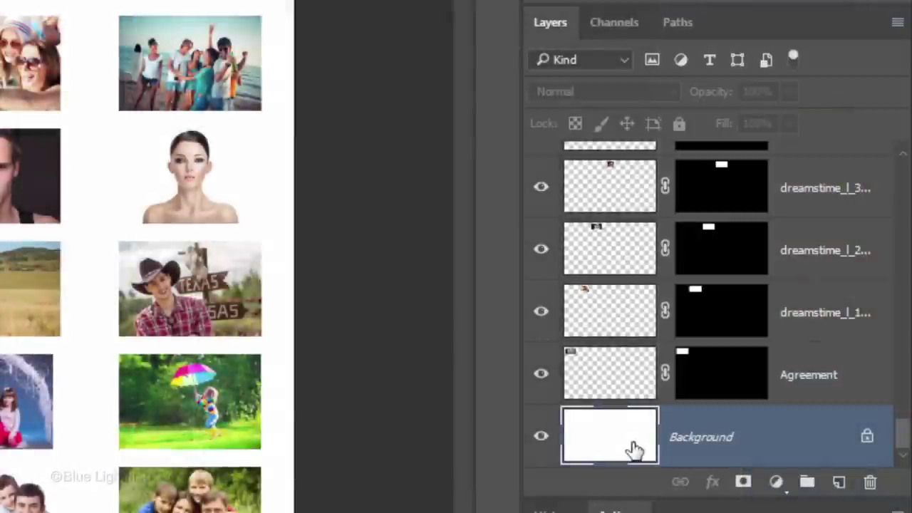
key(alt+Delete)
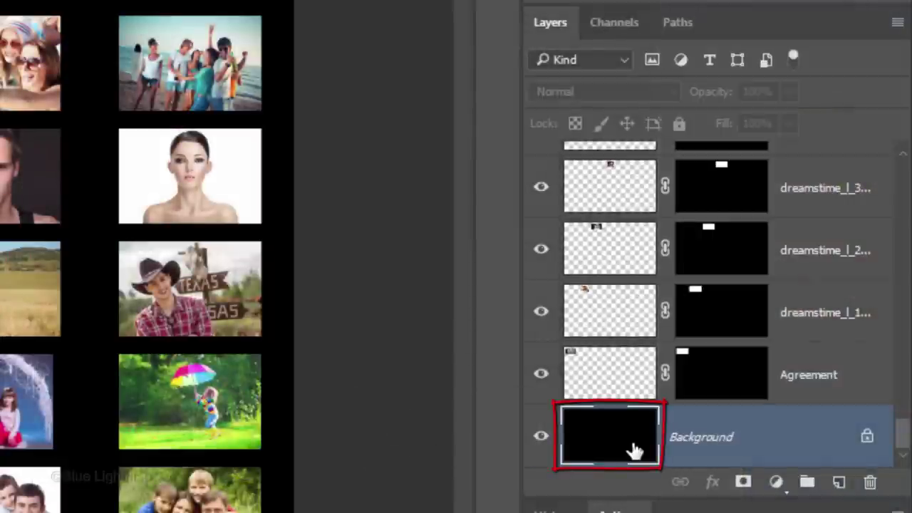
Unlink each photo layer, from Agreement up through the shutterstock photo, from its mask.
click(664, 373)
click(665, 311)
click(664, 249)
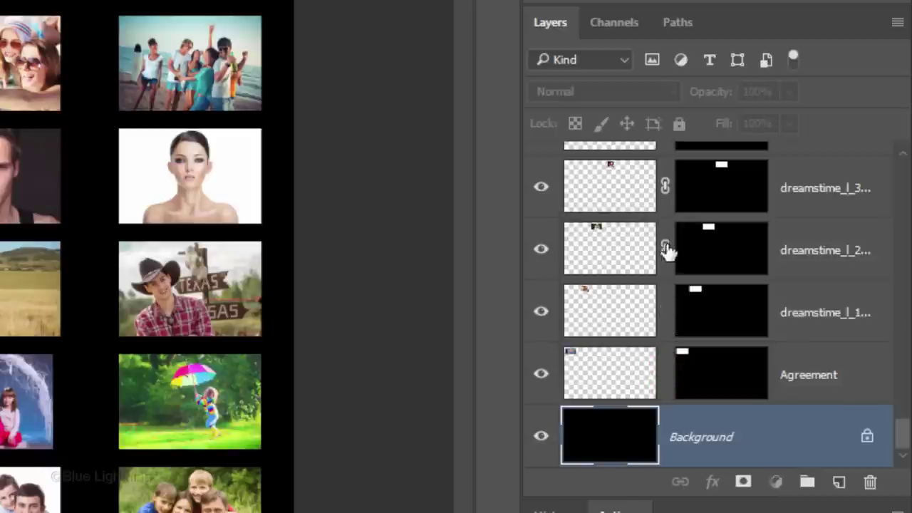
click(664, 188)
drag(900, 433, 903, 407)
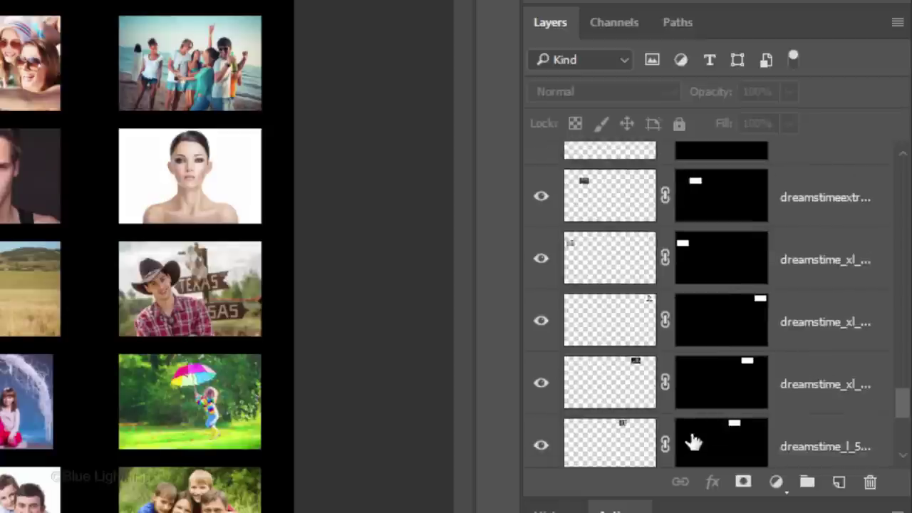
click(664, 446)
click(665, 383)
click(665, 321)
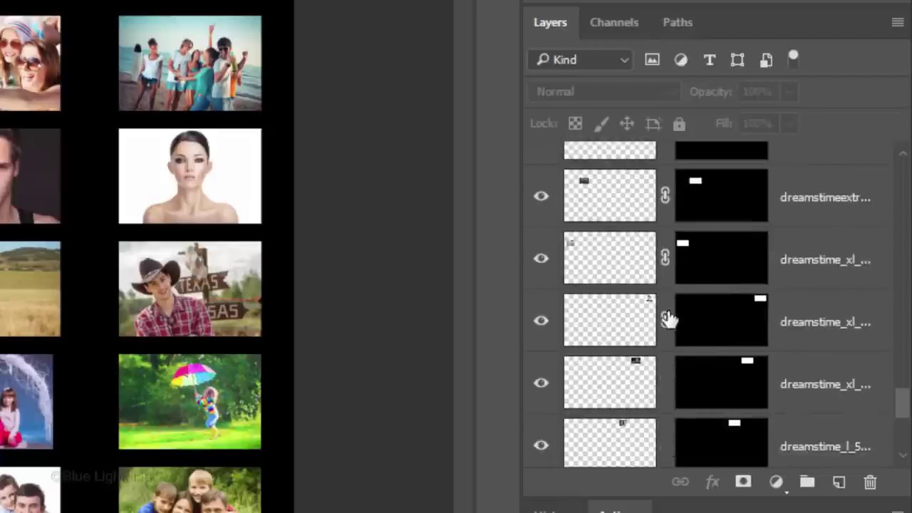
click(664, 260)
click(664, 197)
drag(902, 411, 905, 387)
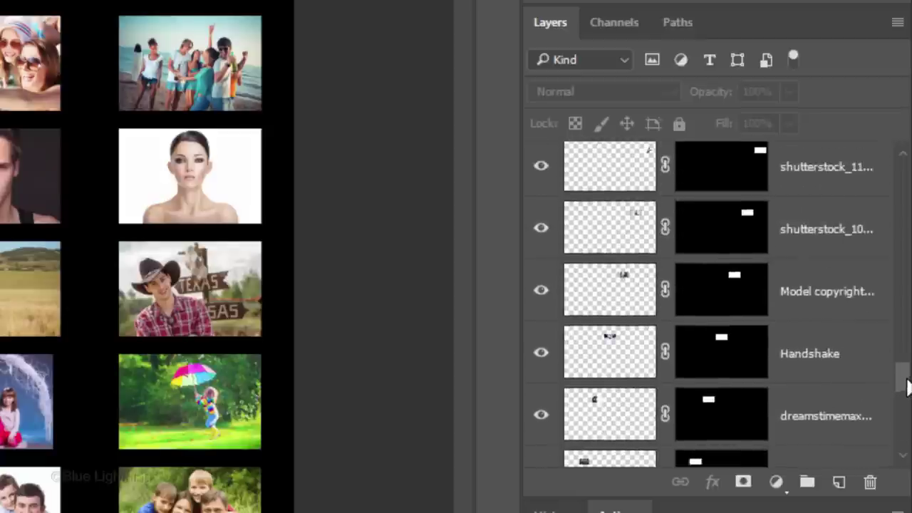
click(665, 414)
click(665, 352)
click(664, 290)
click(665, 228)
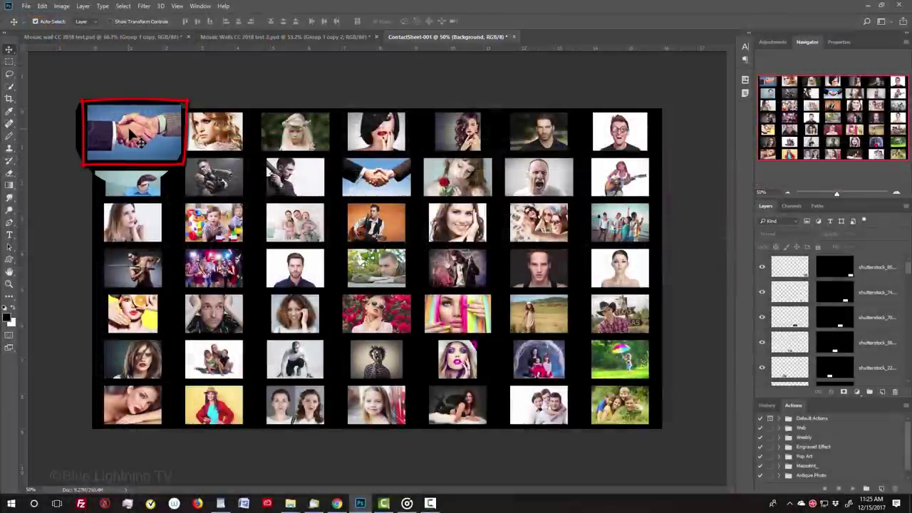
Scale the top-left handshake photo inside its mask so it fills its cell.
click(133, 134)
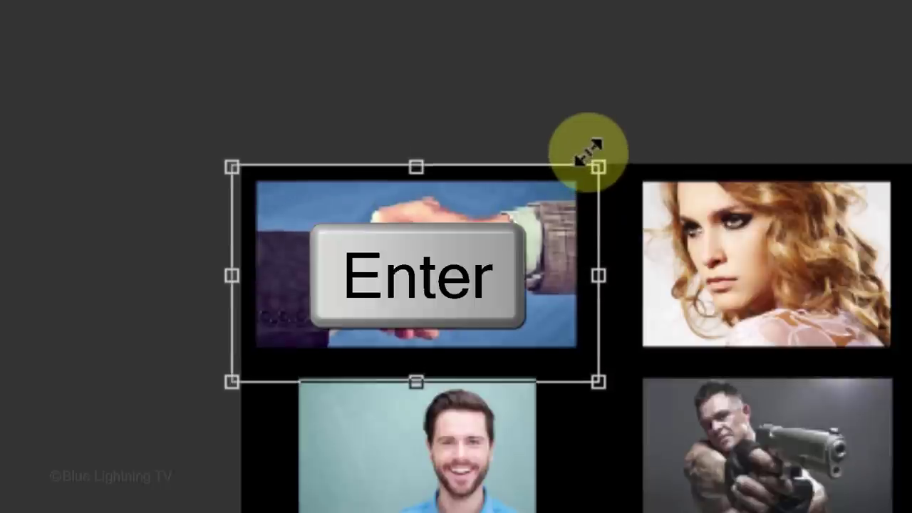
key(Return)
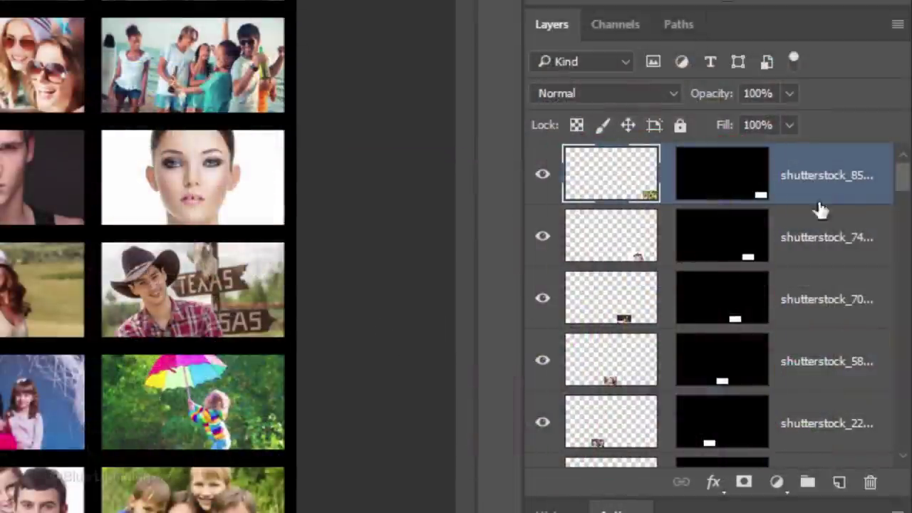
Select all photo layers down to Agreement and group them with Ctrl+G.
drag(901, 194, 906, 490)
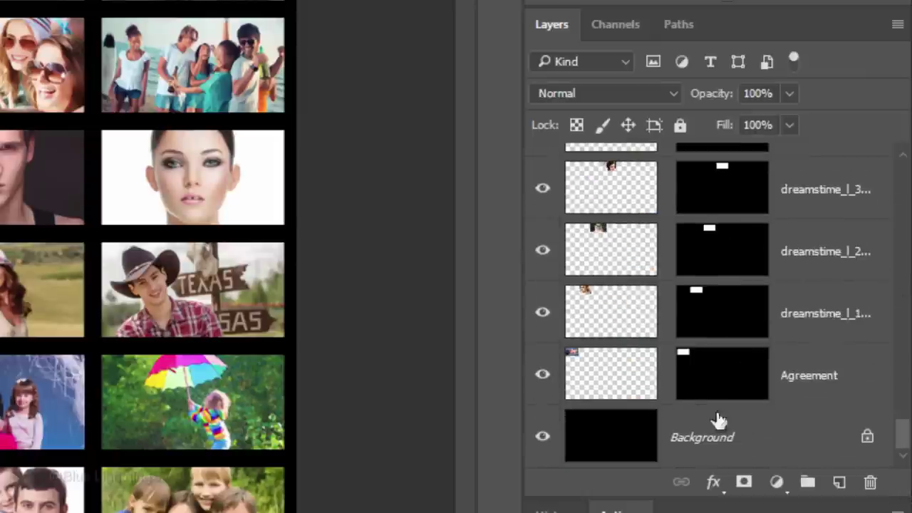
shift+click(609, 388)
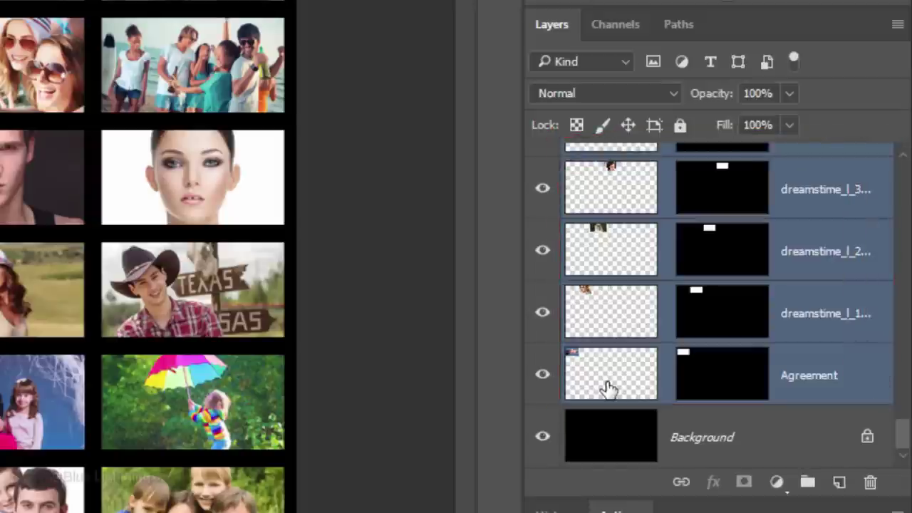
key(ctrl+g)
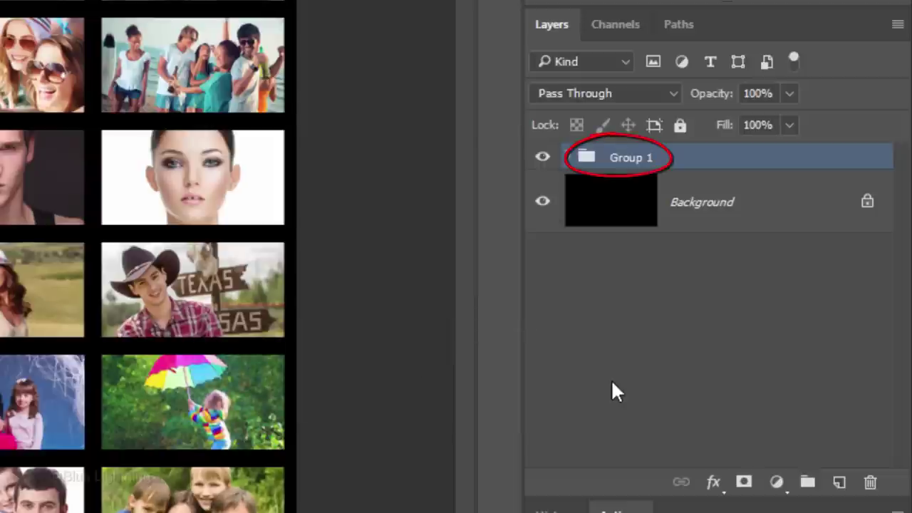
Give the group a Chisel Hard Bevel & Emboss, 3 px size, 135° angle, 40° altitude.
click(715, 484)
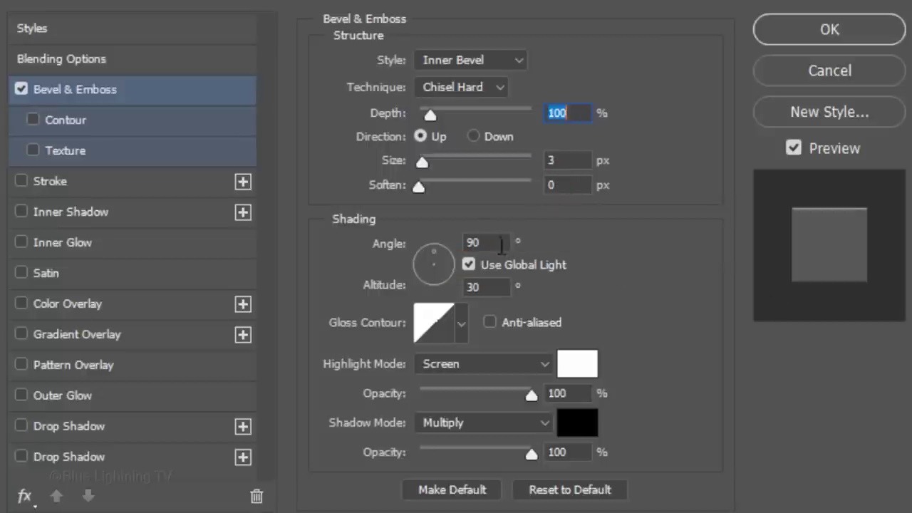
click(484, 242)
text(135)
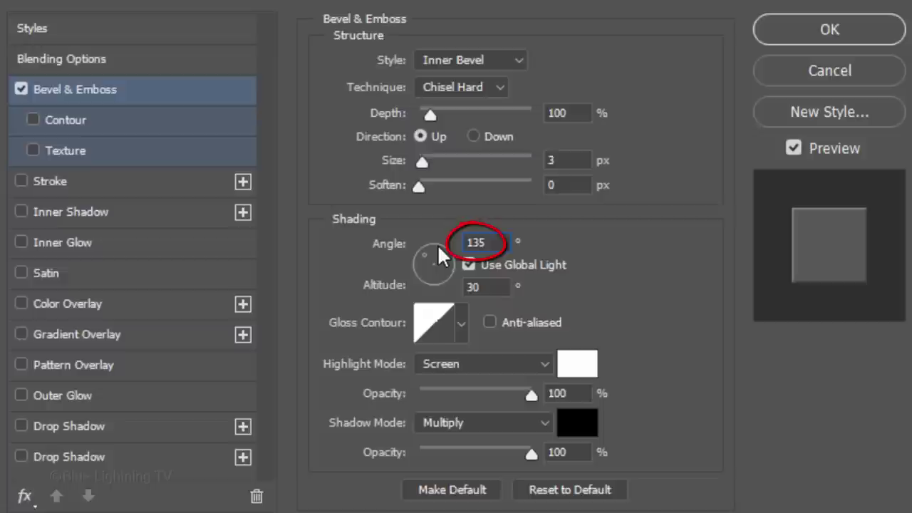
click(492, 287)
text(40)
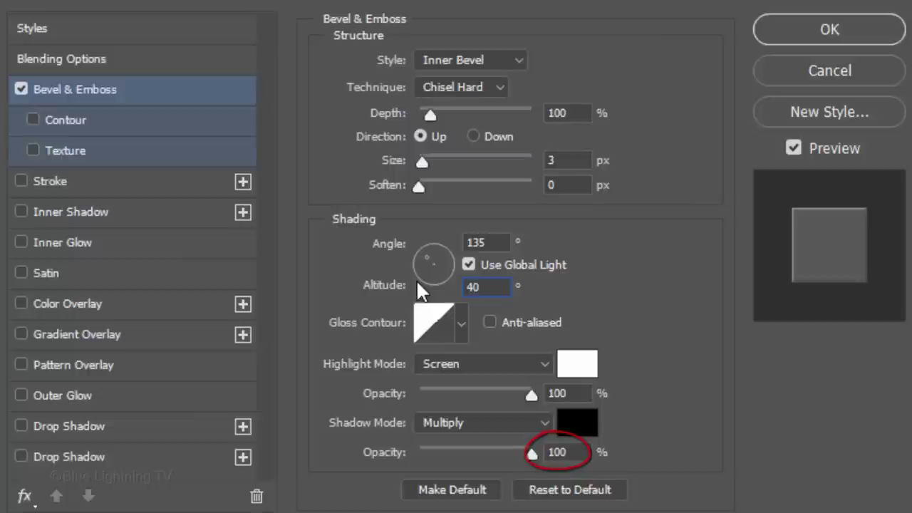
Add a Sawtooth 1 contour to the bevel and commit the layer style.
click(75, 122)
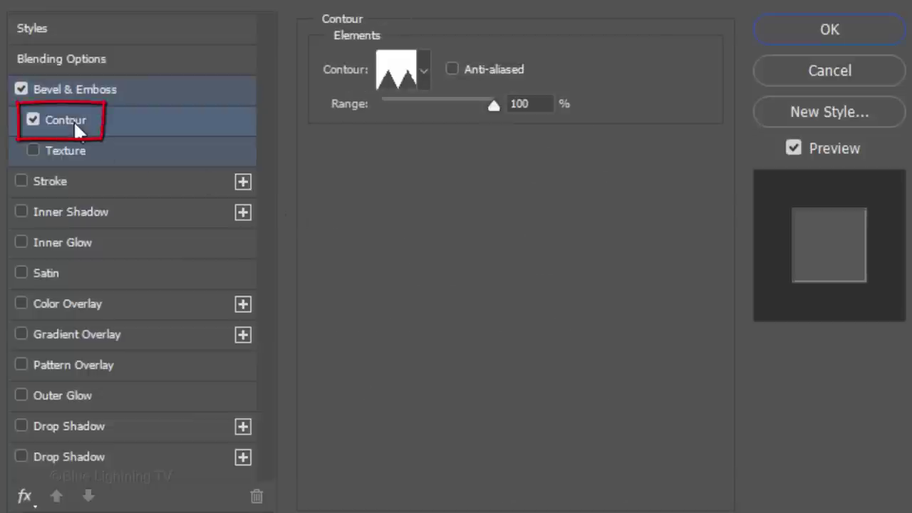
click(424, 71)
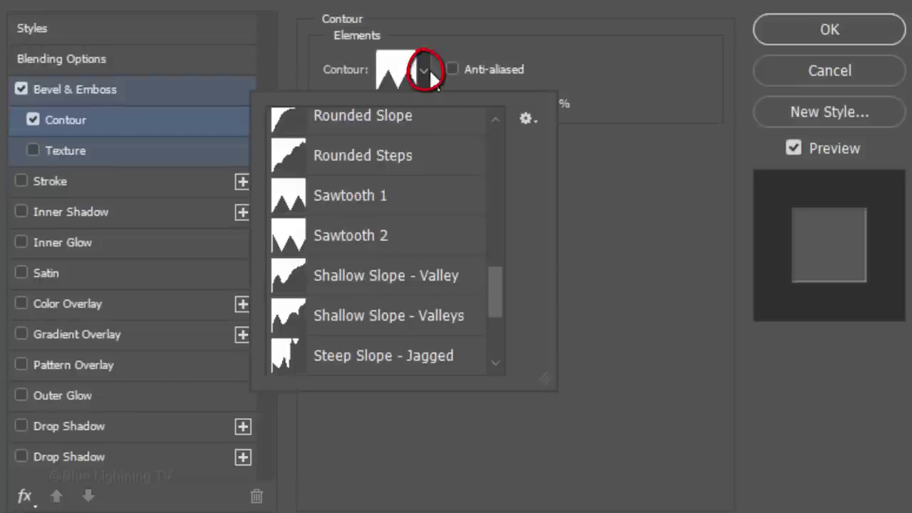
click(525, 118)
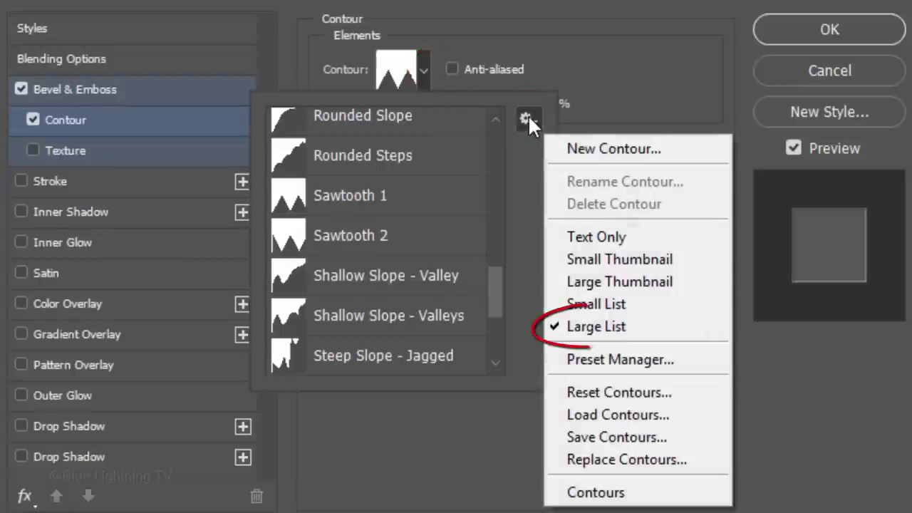
click(528, 114)
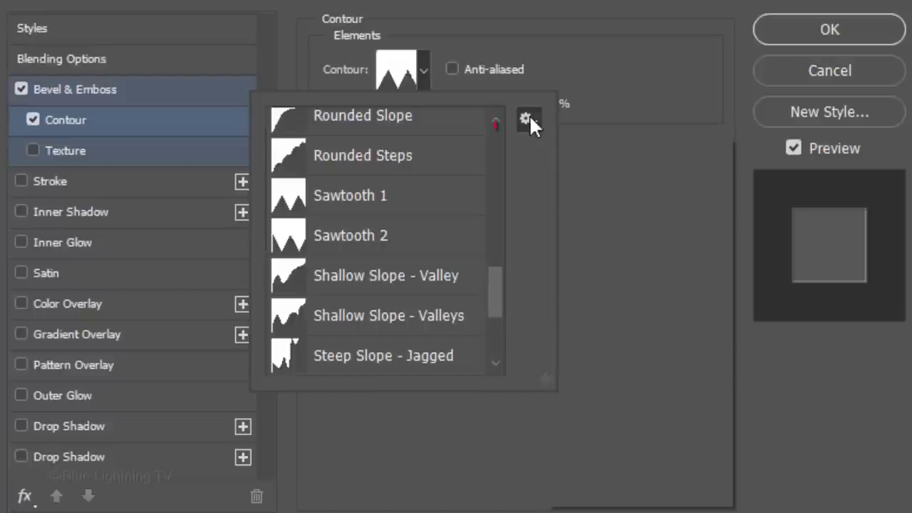
click(406, 197)
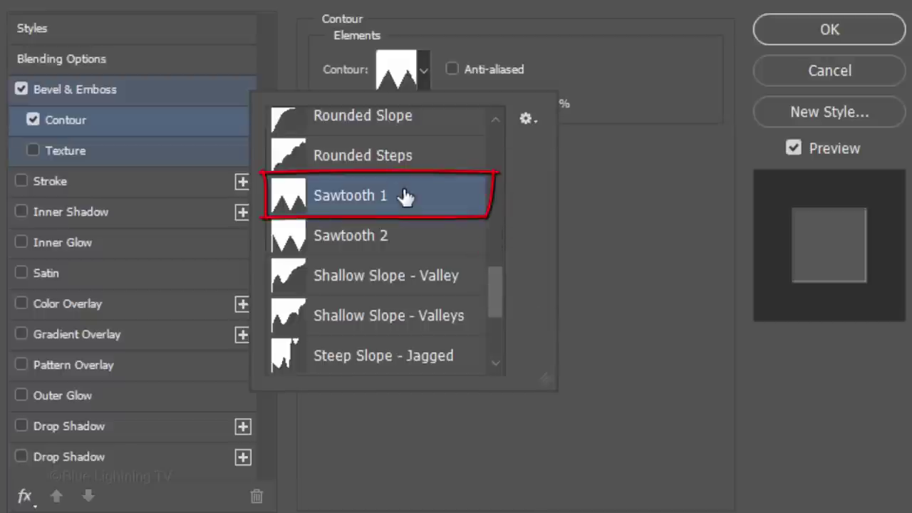
click(802, 39)
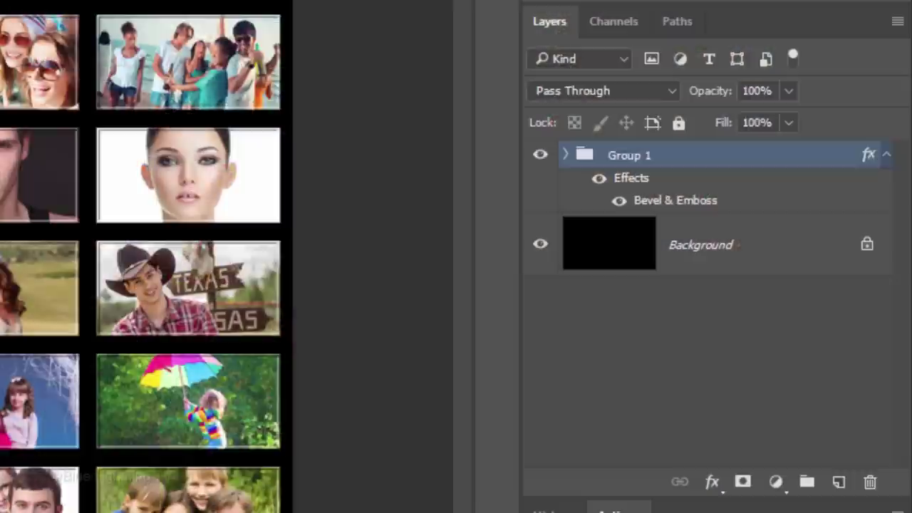
Convert the photo grid group and Background together into one smart object.
shift+click(602, 255)
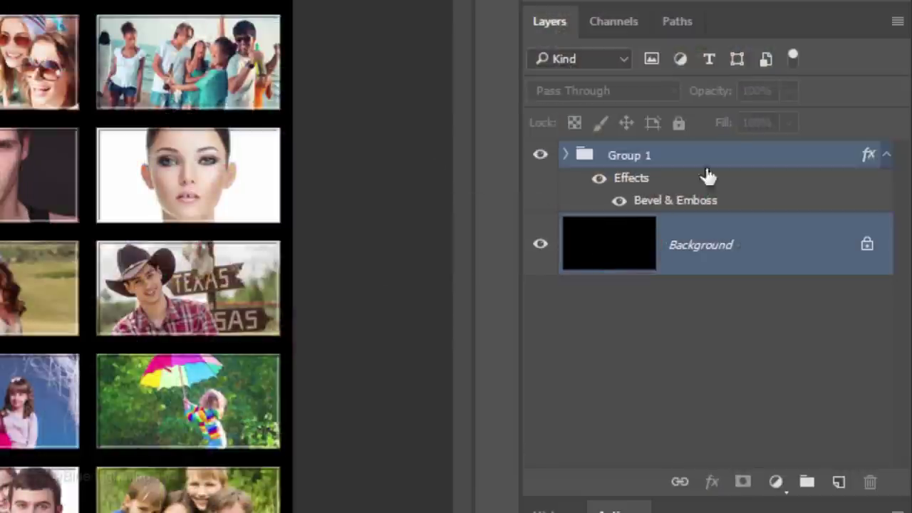
click(897, 26)
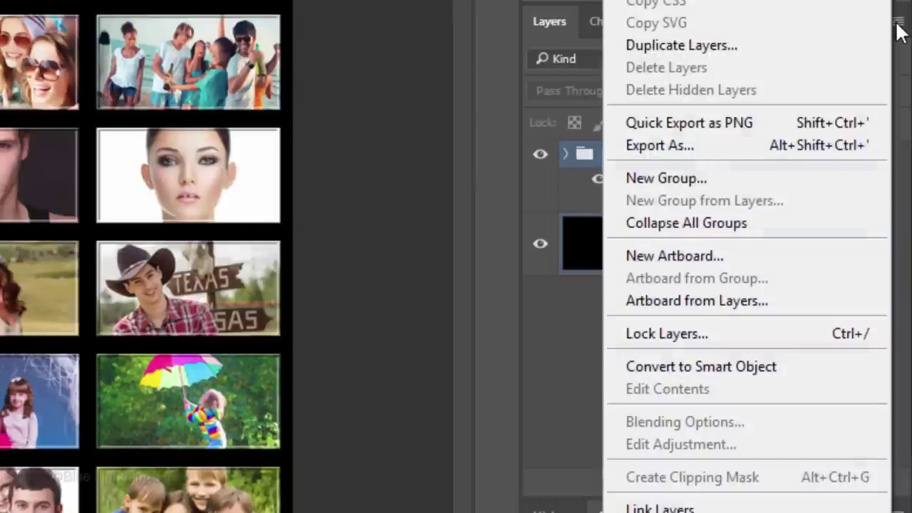
click(783, 369)
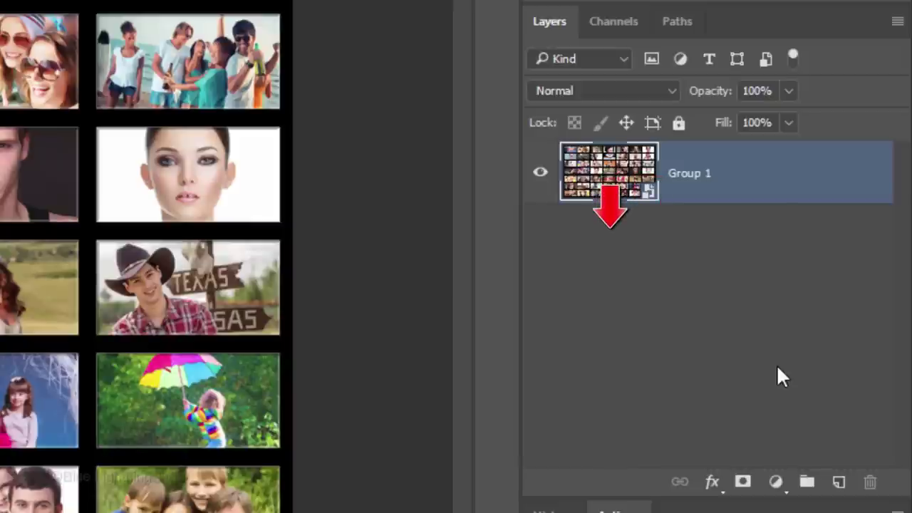
Add a new black-filled Layer 1 beneath it and select Group 1.
ctrl+click(839, 485)
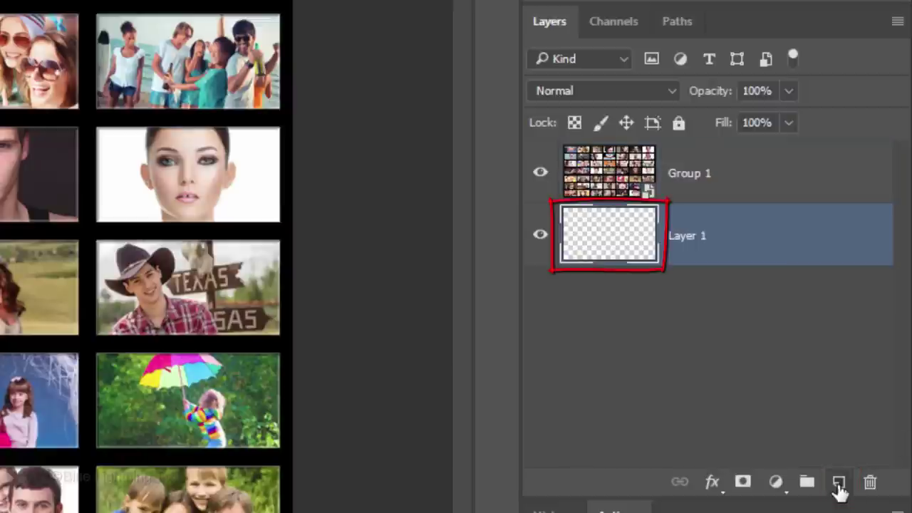
key(alt+Delete)
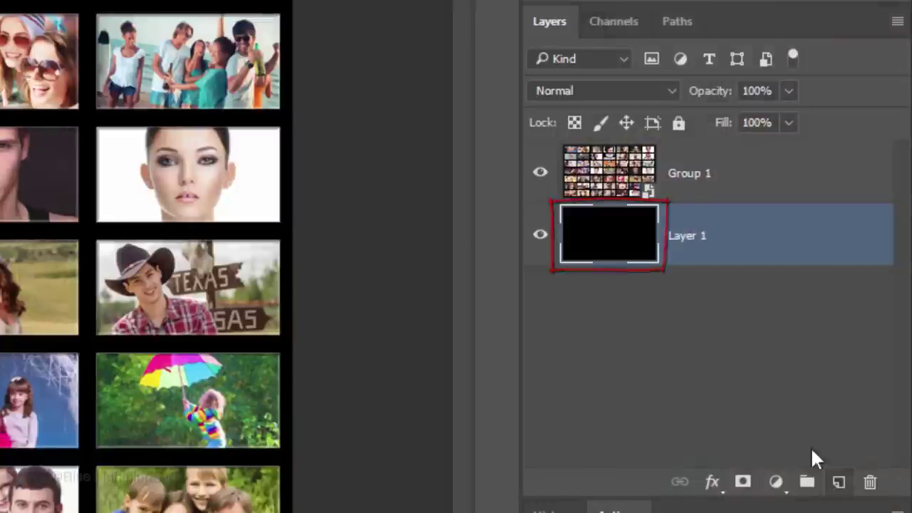
click(627, 176)
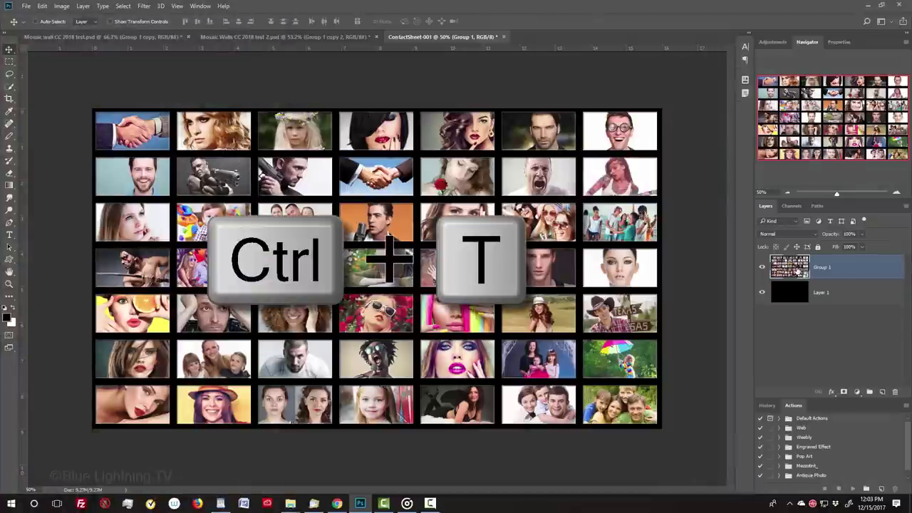
Shrink the photo grid proportionally around its centre and move it higher on the canvas.
key(ctrl+t)
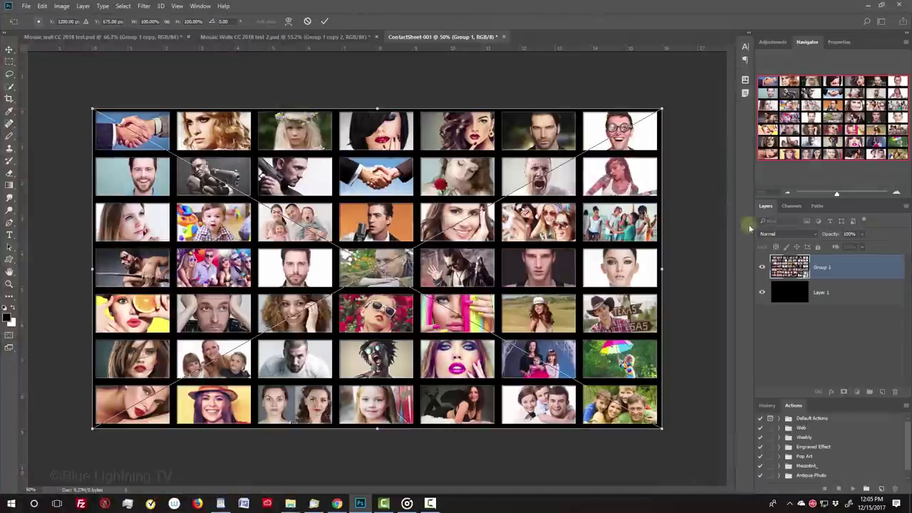
key(alt+shift)
drag(662, 106, 554, 156)
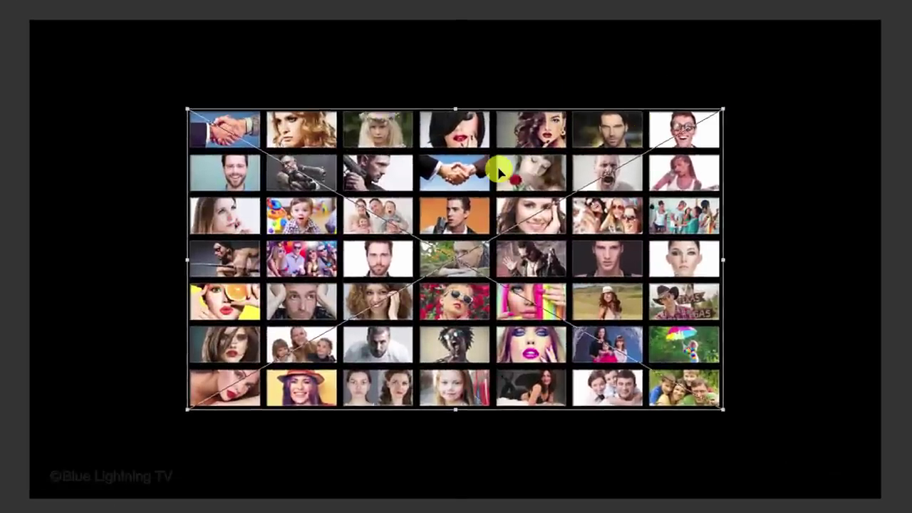
drag(496, 169, 492, 99)
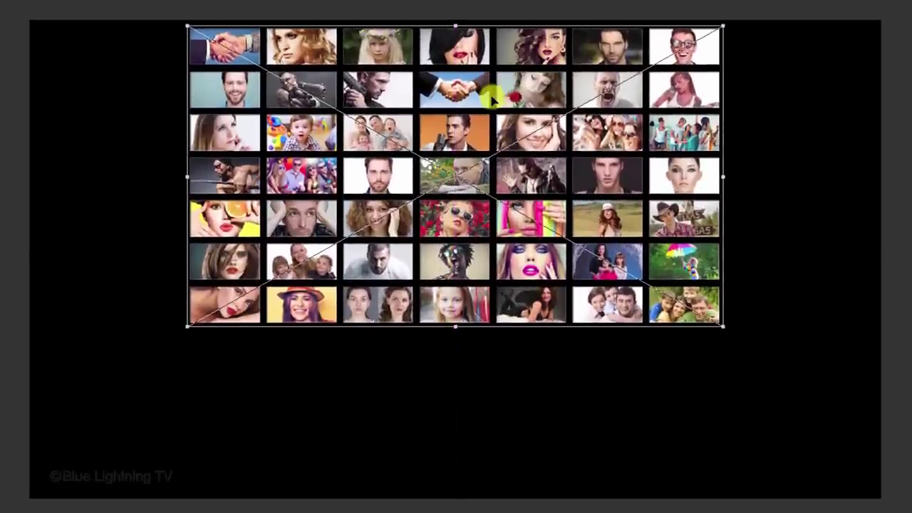
key(Return)
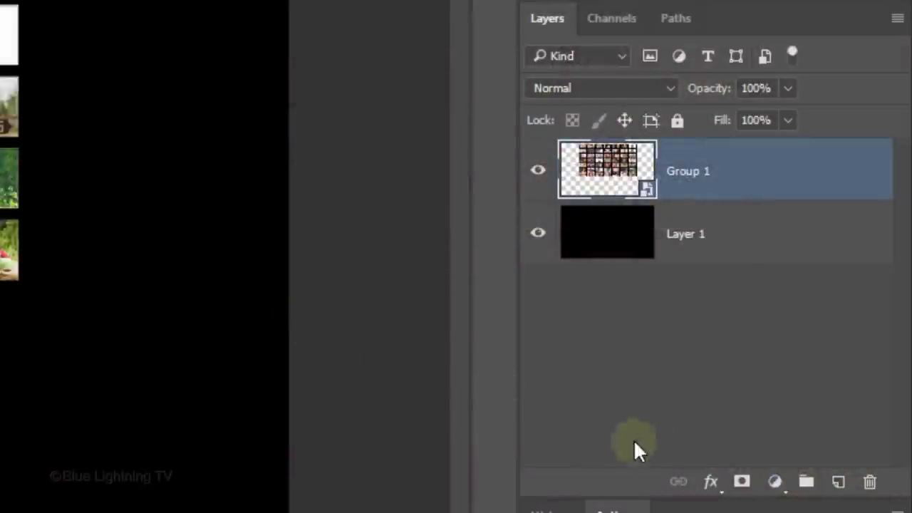
Add a layer mask to Group 1 and draw a vertical gradient to hide its lower part.
click(738, 486)
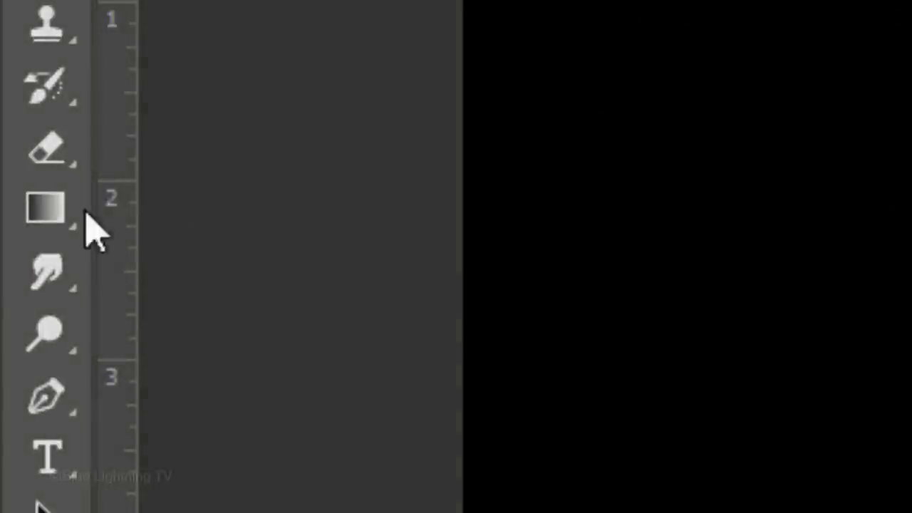
right_click(51, 214)
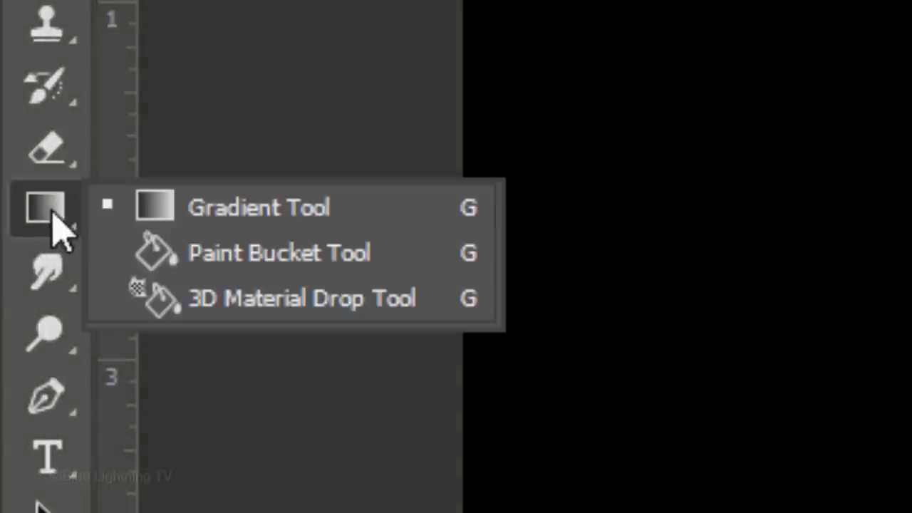
click(242, 214)
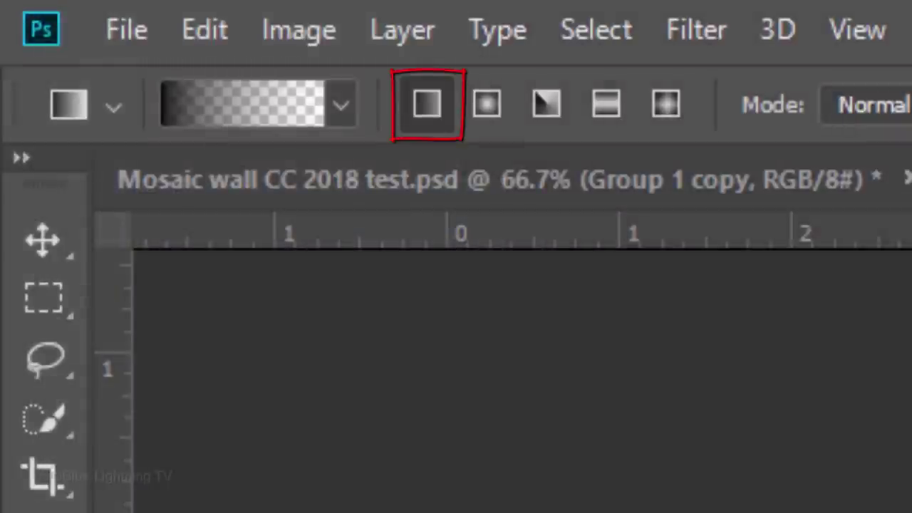
click(329, 107)
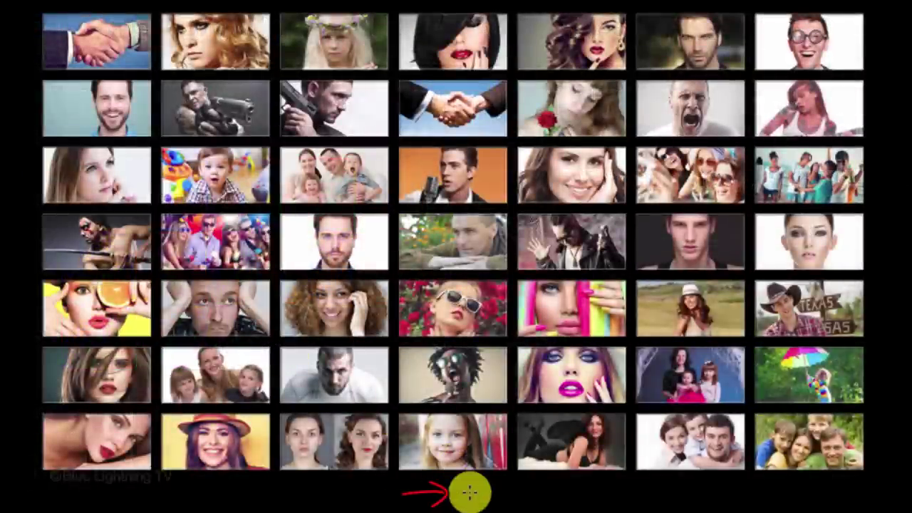
key(shift)
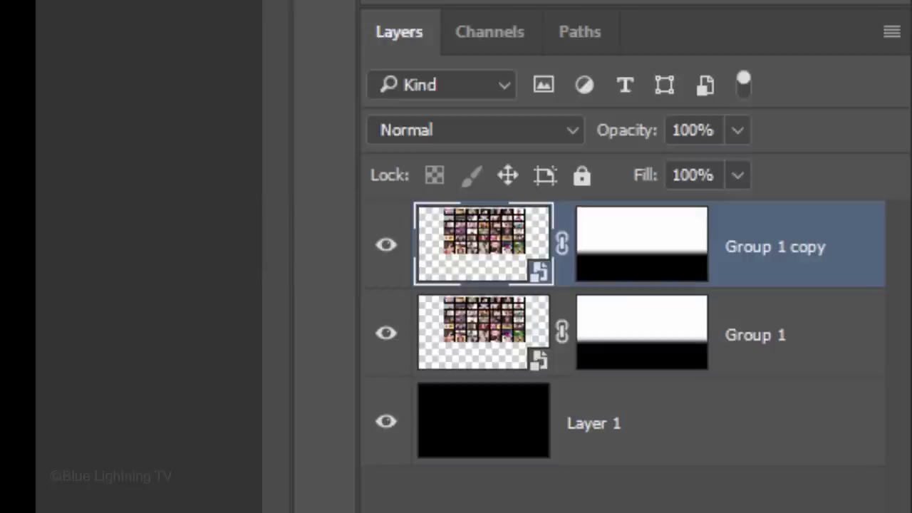
Turn off Auto-Select and flip Group 1 vertically with Edit > Transform > Flip Vertical.
click(460, 339)
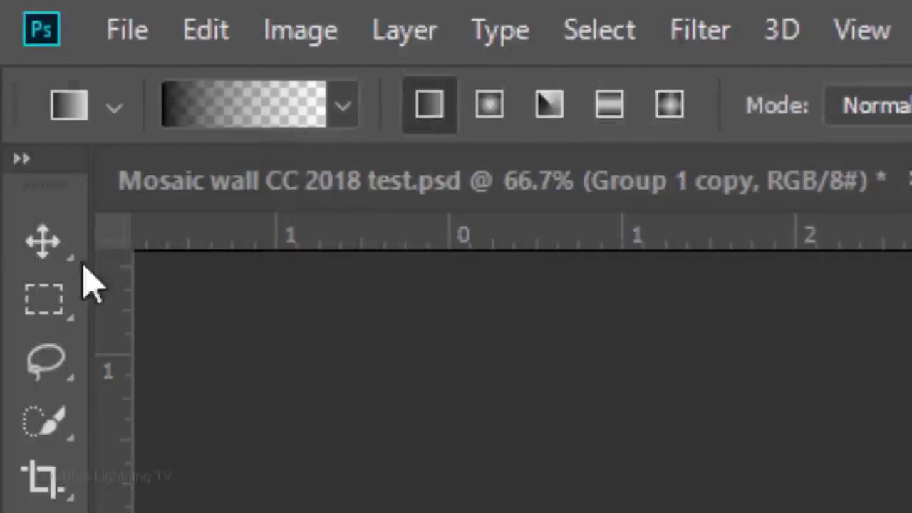
click(41, 243)
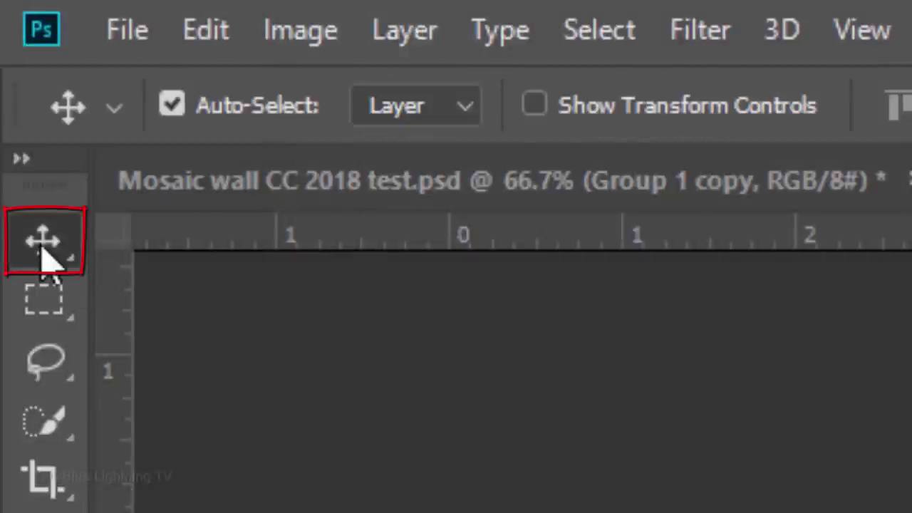
click(173, 107)
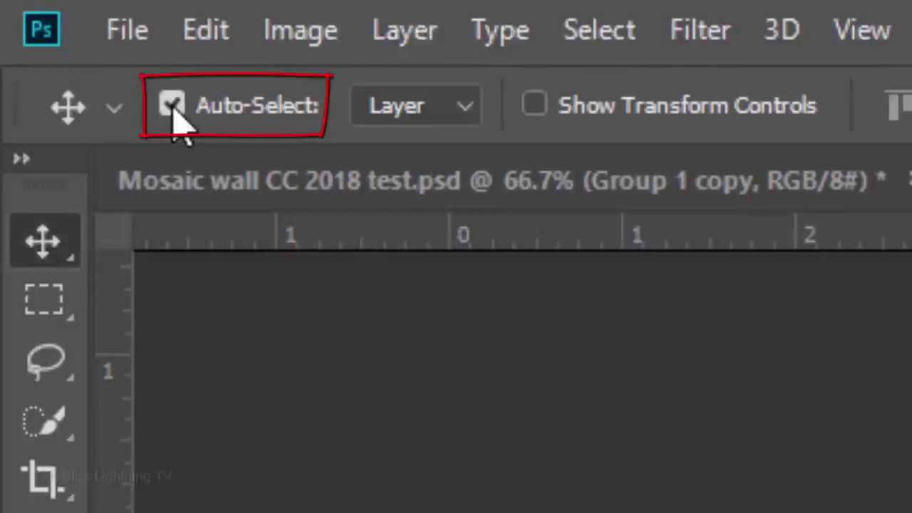
click(172, 107)
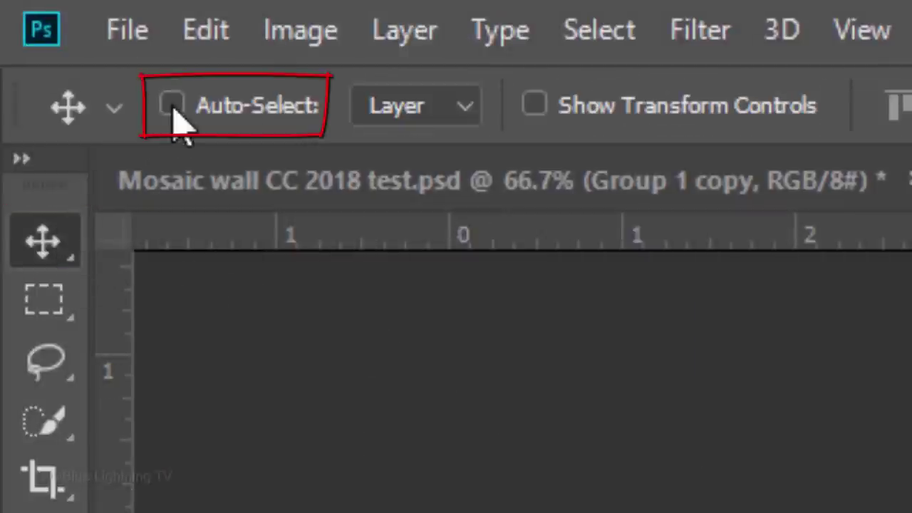
click(208, 31)
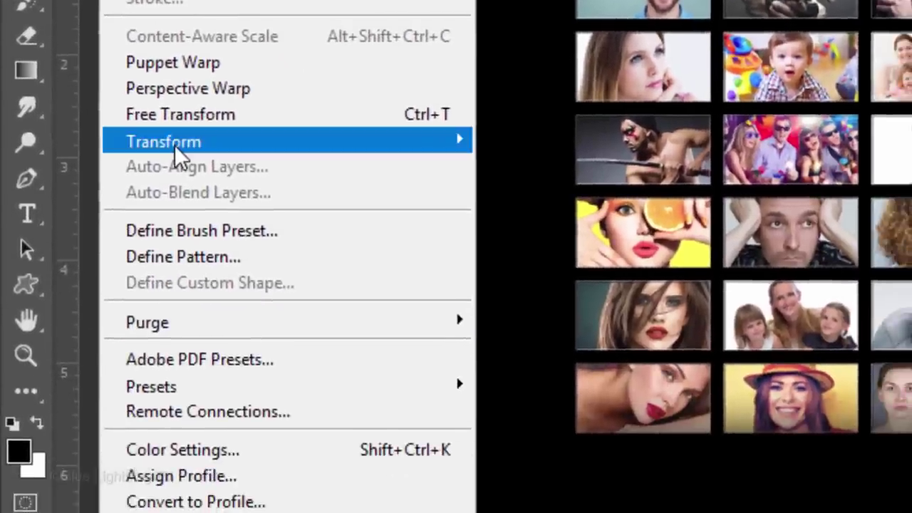
click(179, 157)
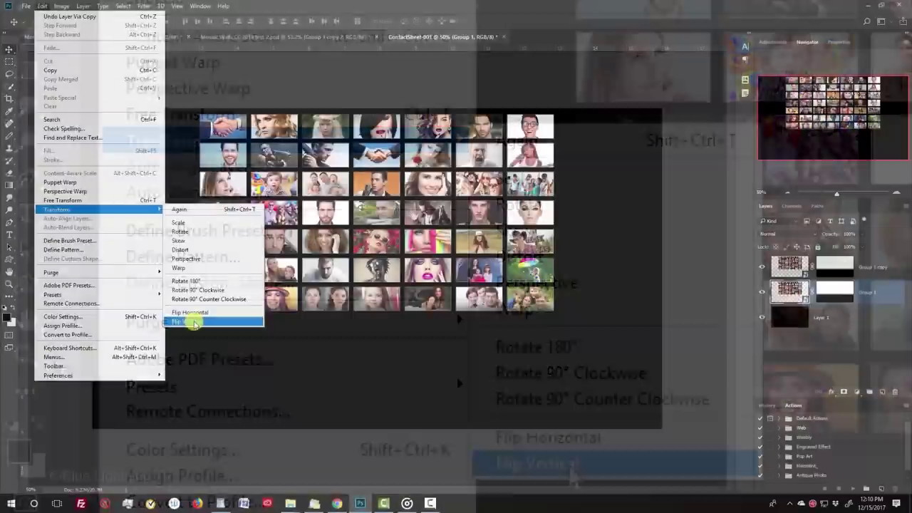
click(572, 470)
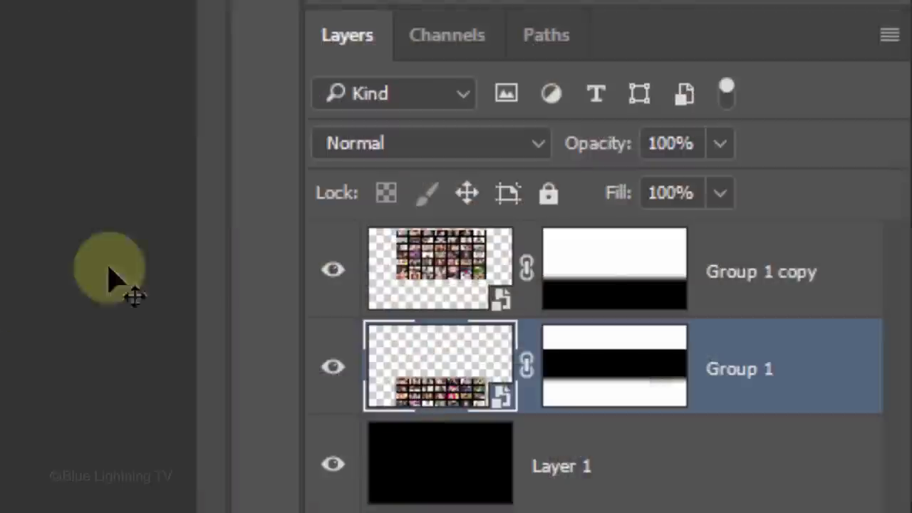
Set Group 1's opacity to 50%.
click(689, 143)
drag(689, 144, 603, 130)
text(50)
key(Return)
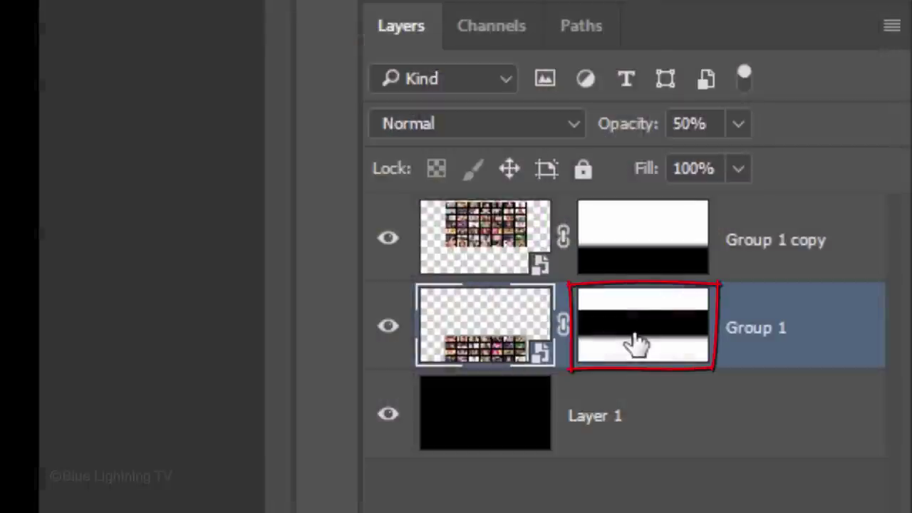
Draw a vertical gradient on Group 1's mask so the reflection fades to black downward.
click(636, 344)
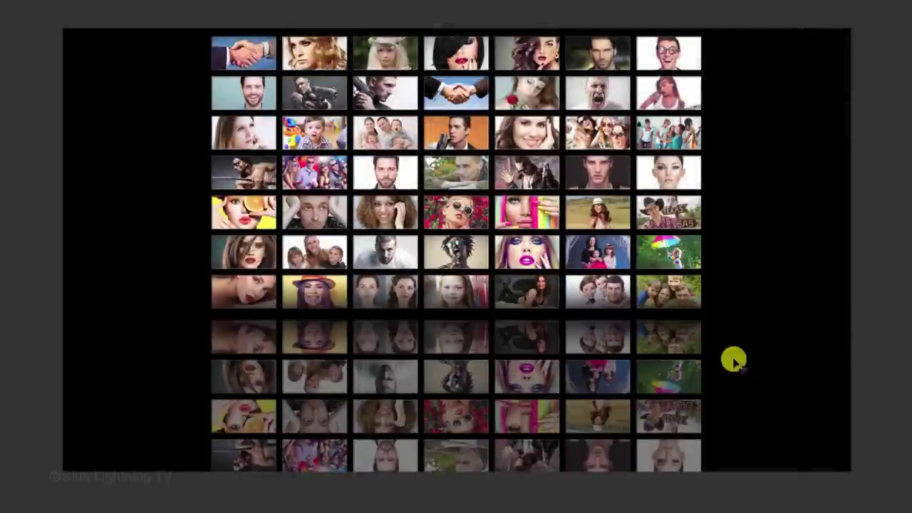
key(g)
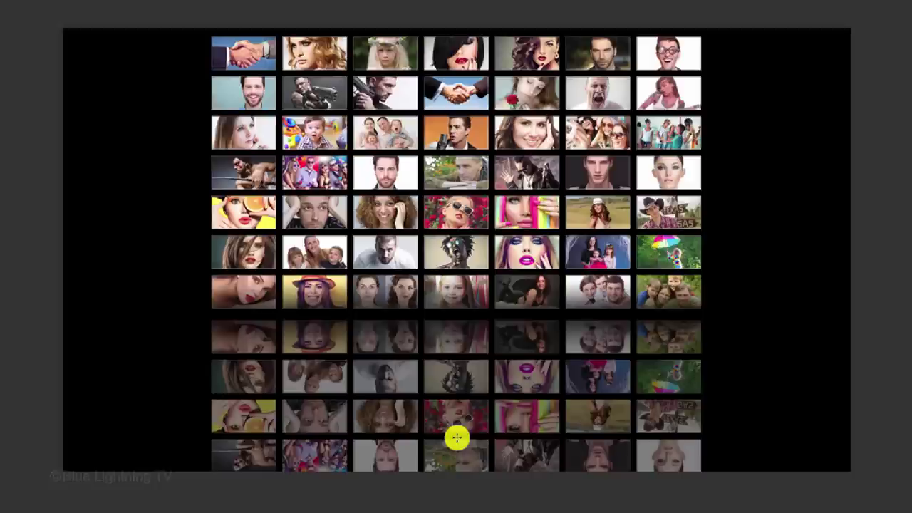
key(shift)
drag(456, 437, 459, 311)
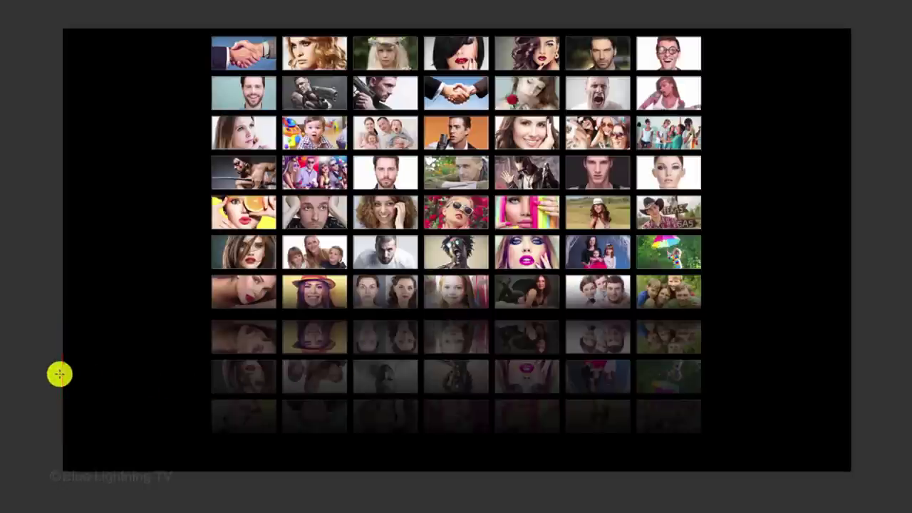
drag(57, 374, 482, 366)
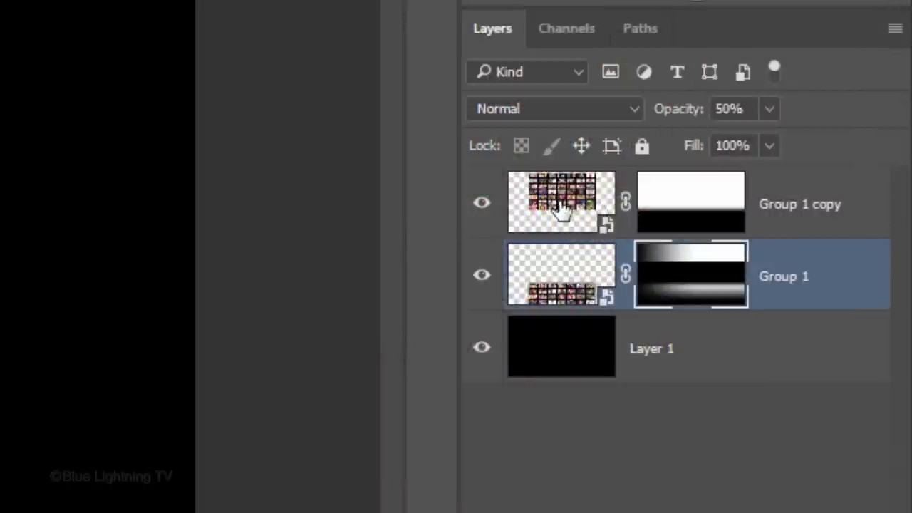
Convert Group 1 and Group 1 copy into one smart object, duplicate it, and hide Group 1 copy.
shift+click(563, 208)
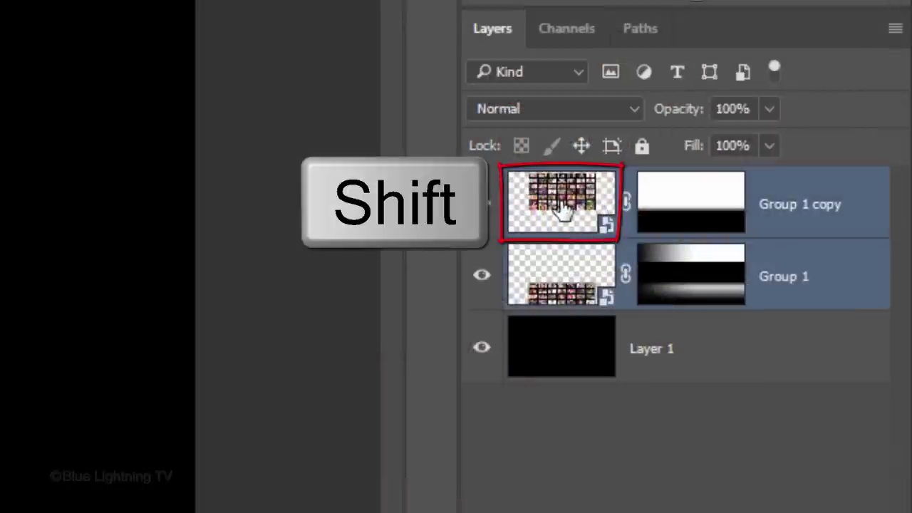
click(894, 28)
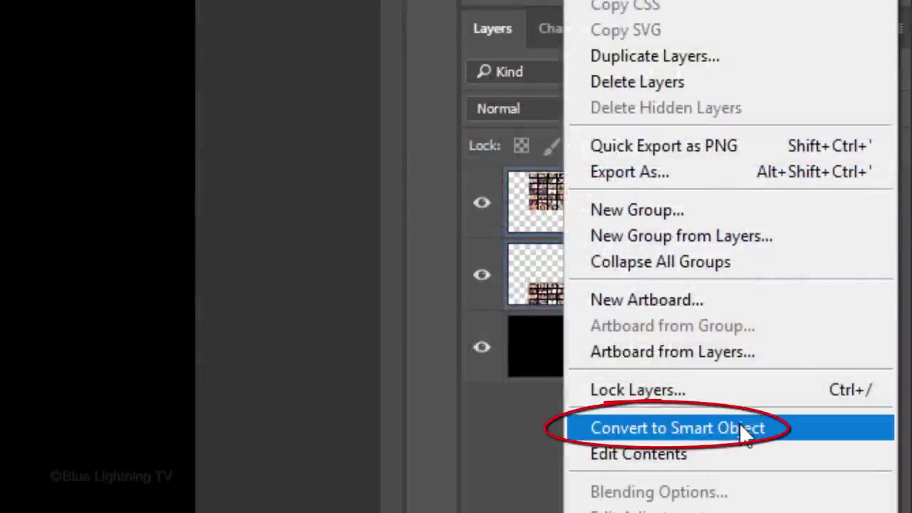
click(740, 428)
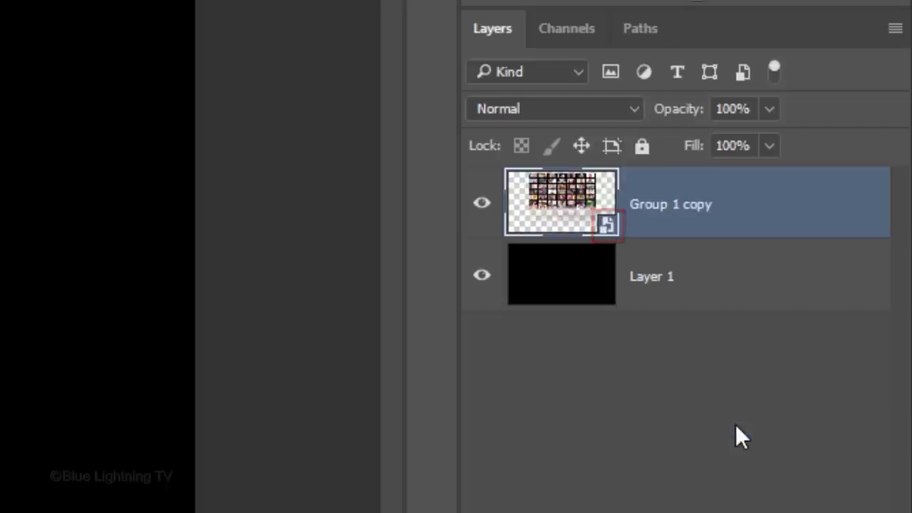
key(ctrl+j)
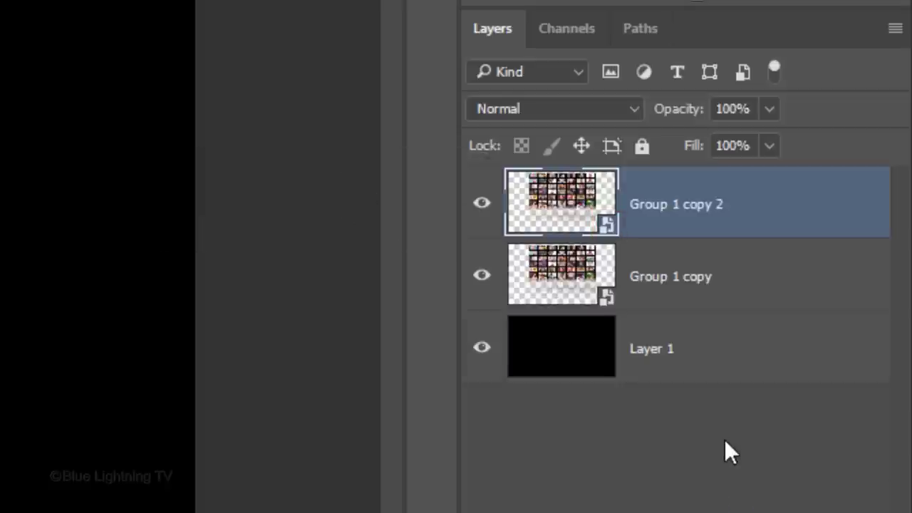
click(481, 278)
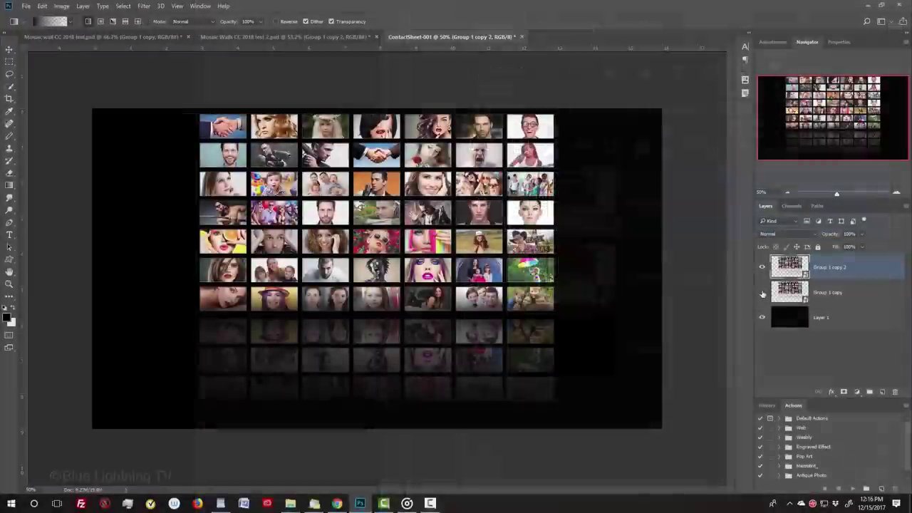
Distort the top wall copy in perspective by pulling its top-right corner upward.
key(ctrl+t)
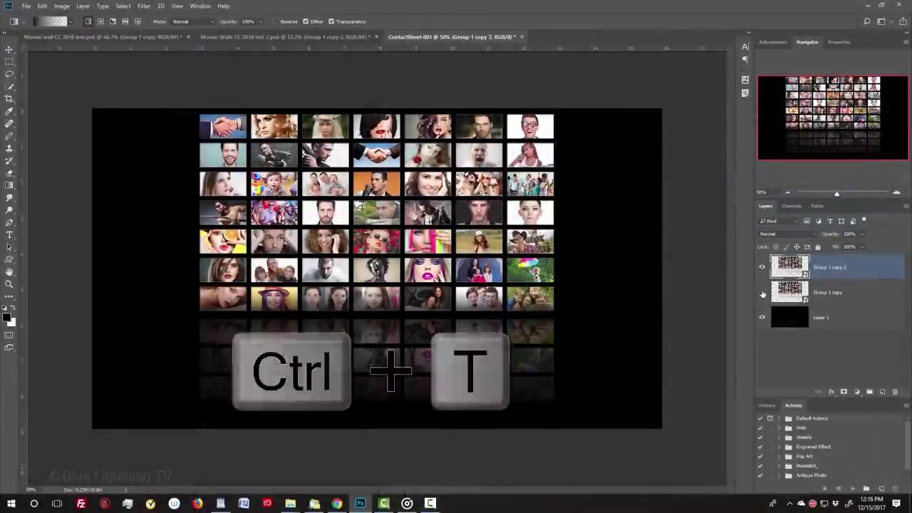
key(ctrl+t)
click(557, 112)
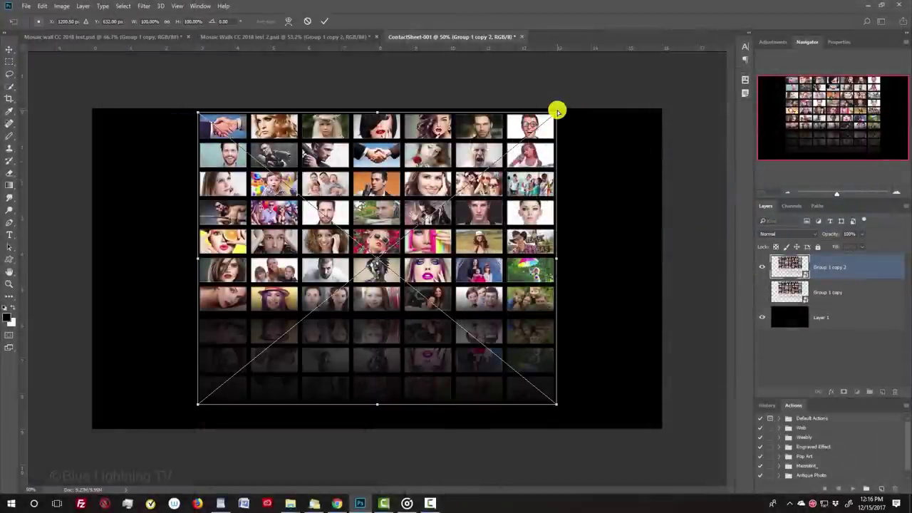
key(ctrl+shift+alt)
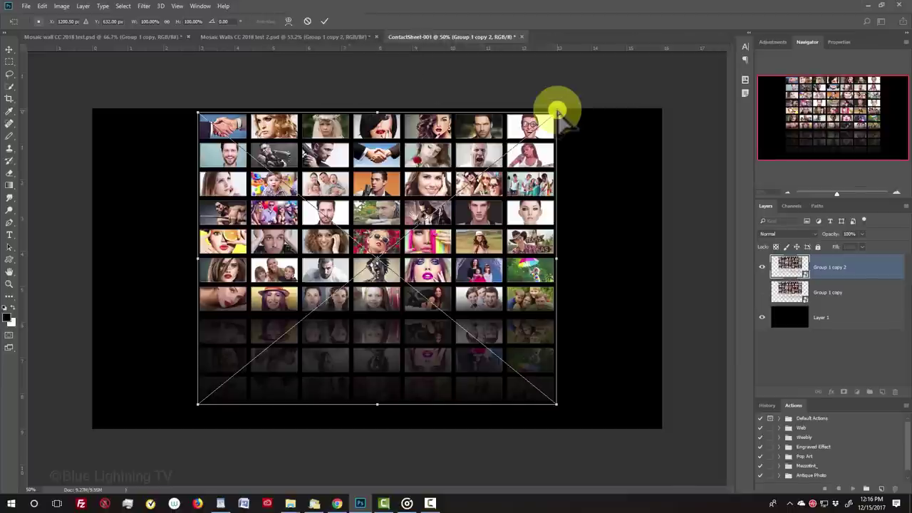
drag(559, 115, 551, 4)
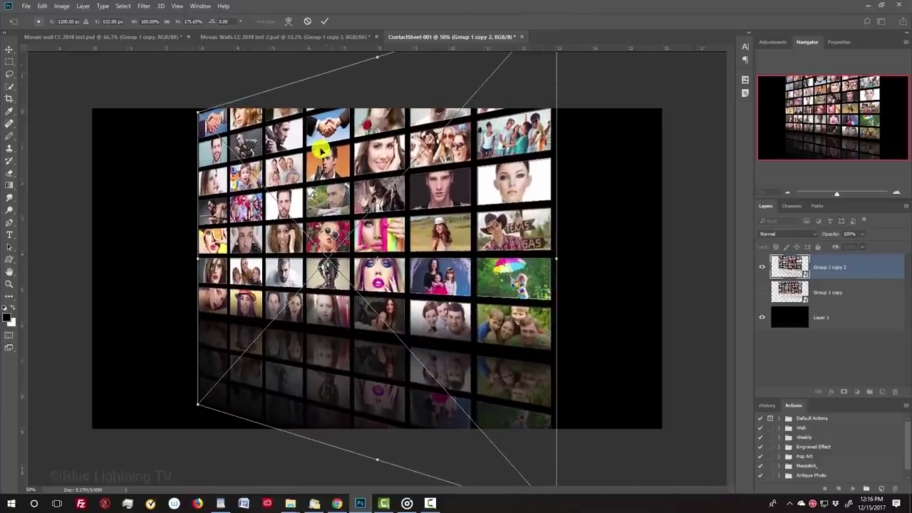
Move the angled wall right and enlarge it from its centre to 124.39% by 218.48%.
drag(317, 147, 426, 149)
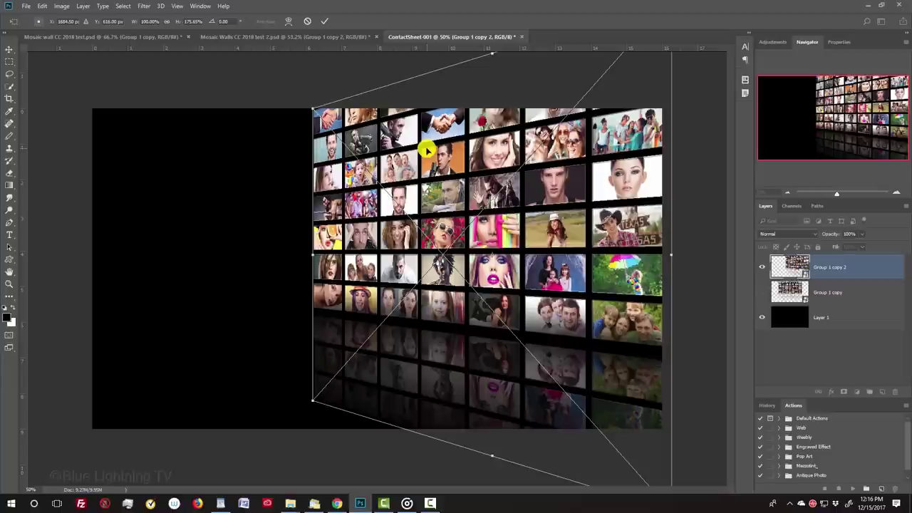
key(alt+shift)
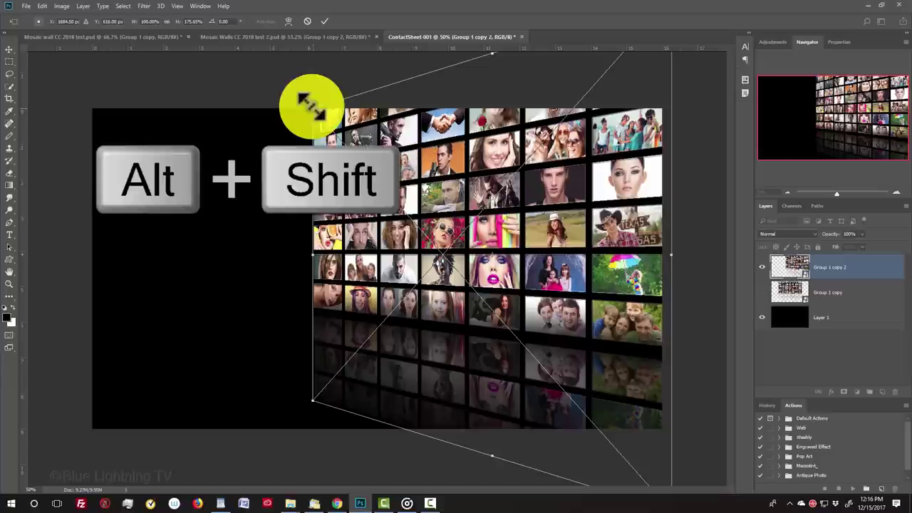
drag(311, 105, 279, 65)
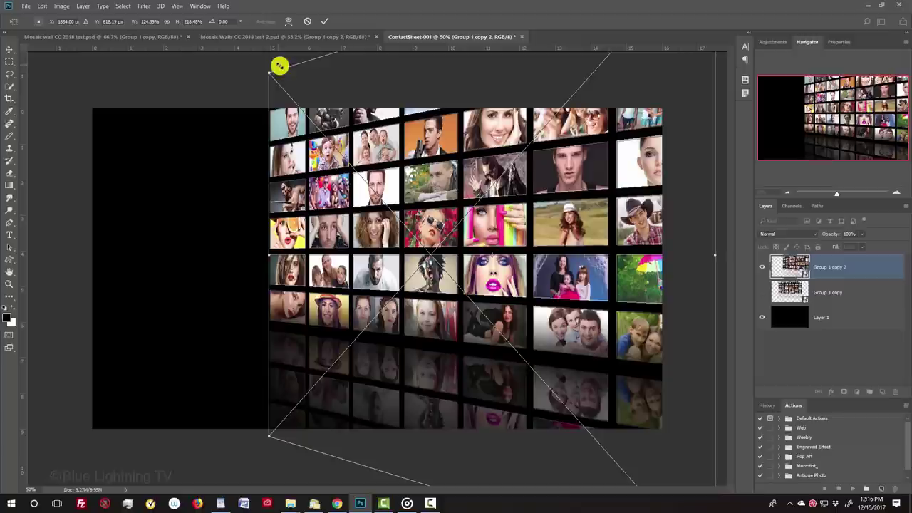
drag(332, 90, 323, 121)
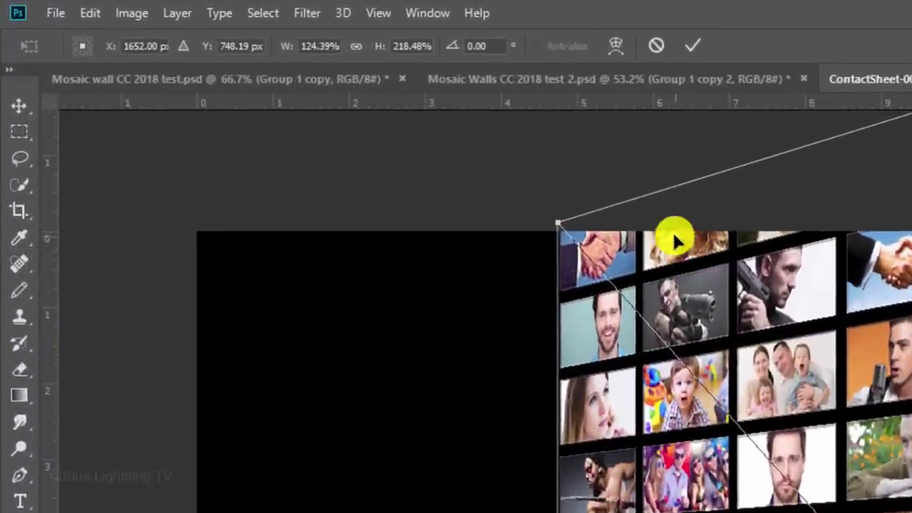
Turn on snapping and add guides at the wall's top-left and bottom-left corners.
click(381, 14)
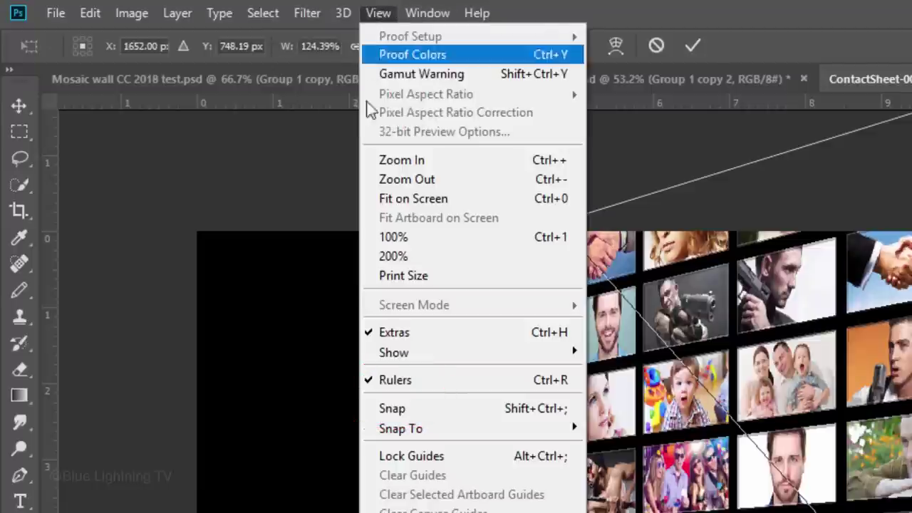
click(387, 408)
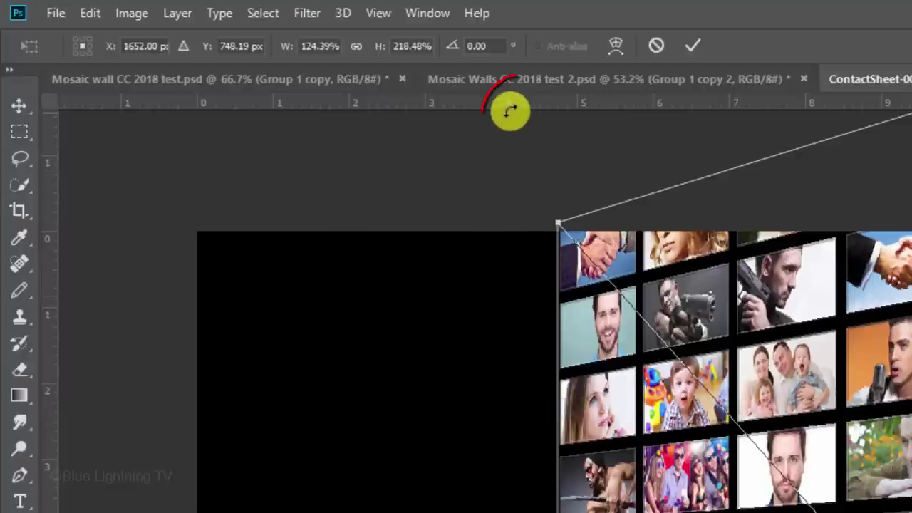
drag(516, 112, 488, 221)
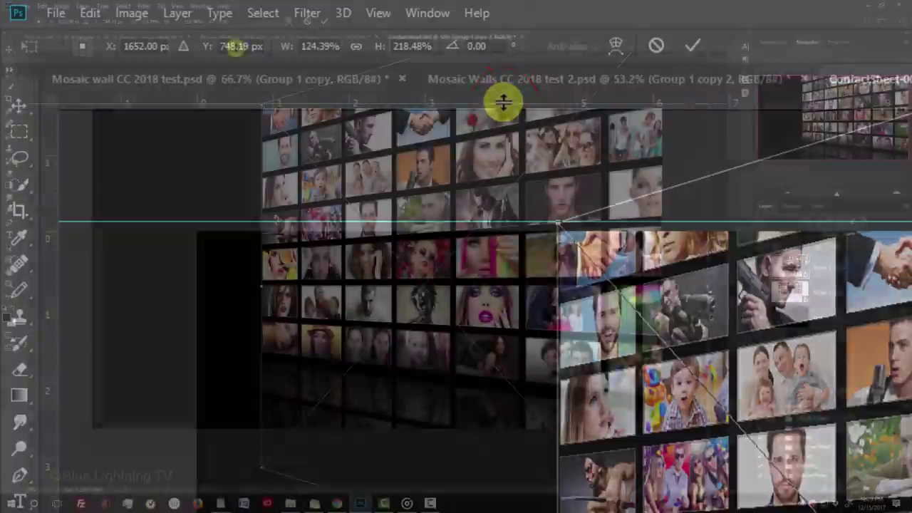
drag(503, 104, 201, 468)
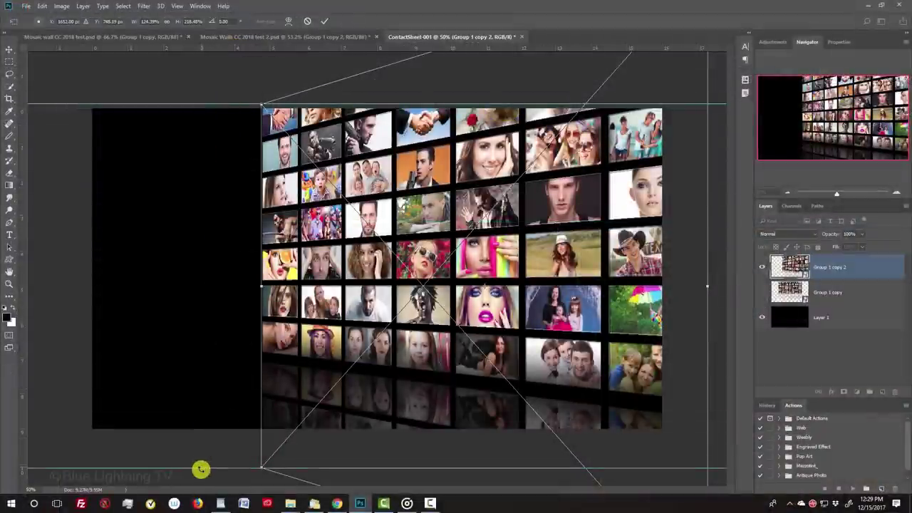
Zoom out to see the whole wall and commit the perspective transform.
key(ctrl+minus)
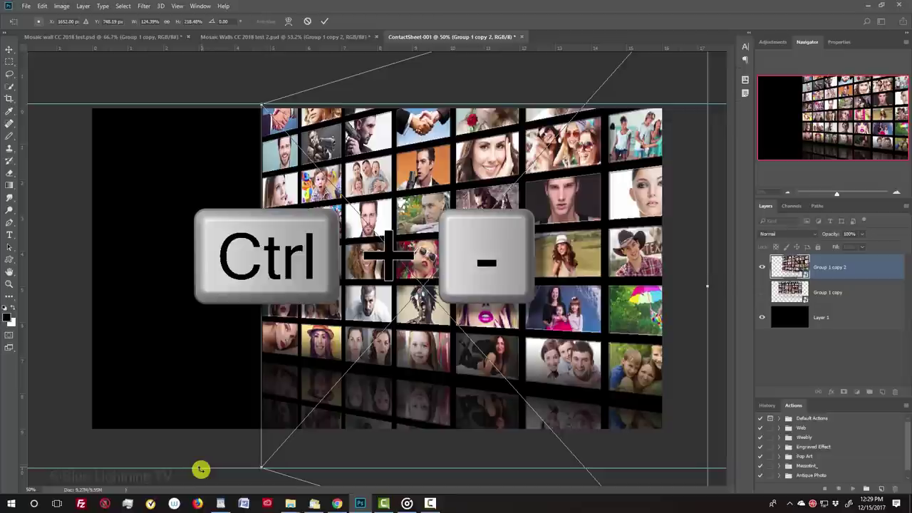
key(ctrl+minus)
key(ctrl+minus)
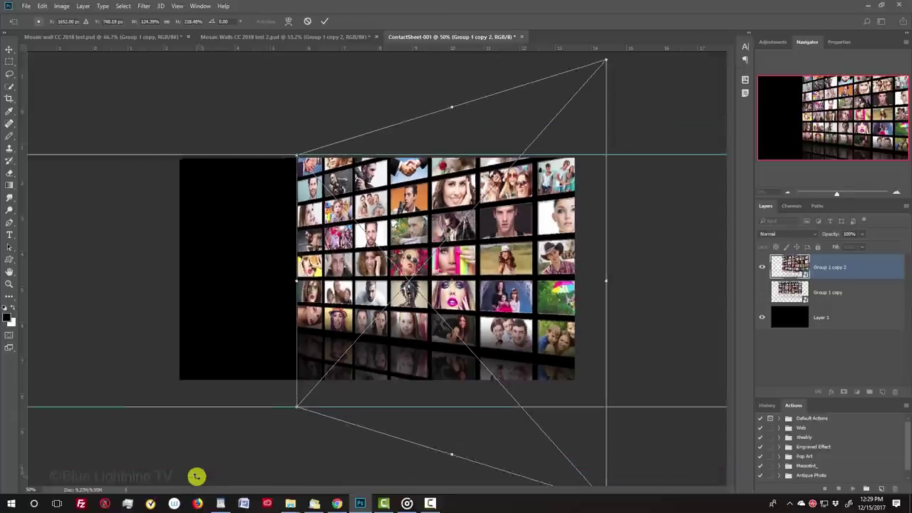
key(Return)
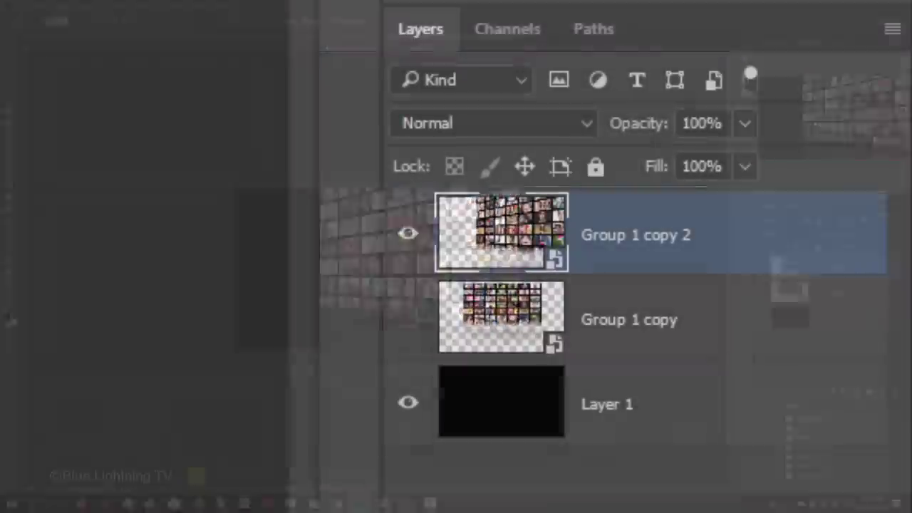
Show Group 1 copy and slide it horizontally to sit against the angled wall's left edge.
click(762, 292)
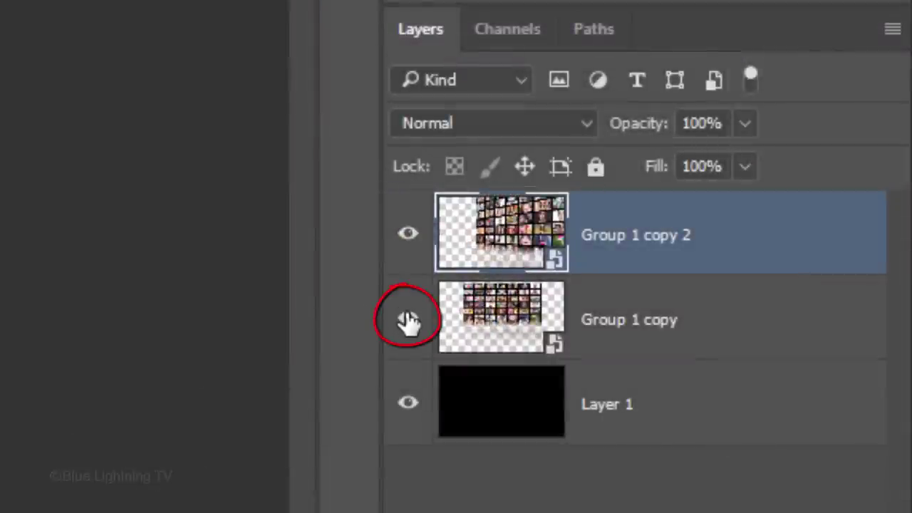
click(490, 319)
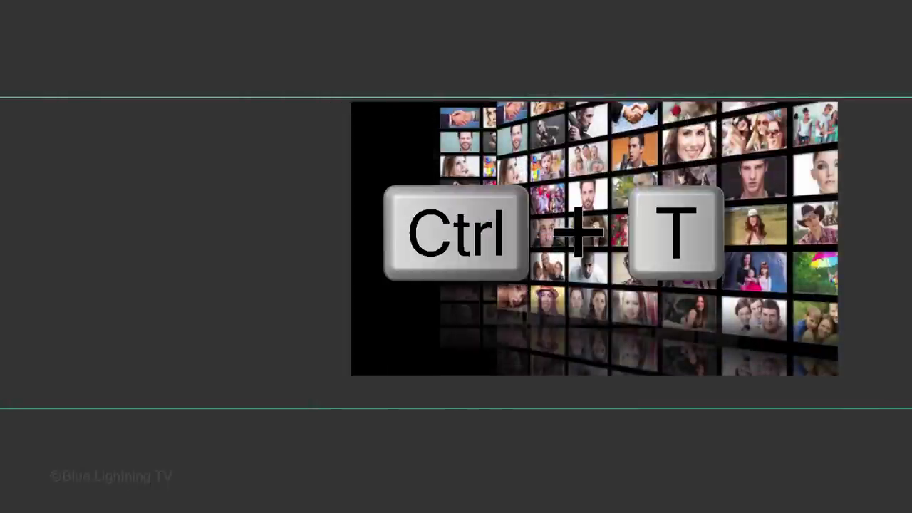
key(ctrl+t)
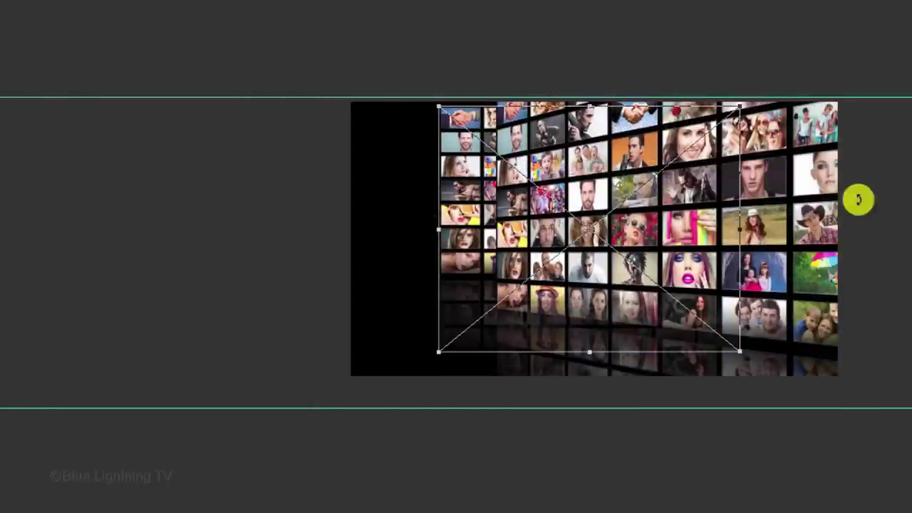
drag(606, 163, 211, 149)
drag(353, 345, 425, 419)
key(shift)
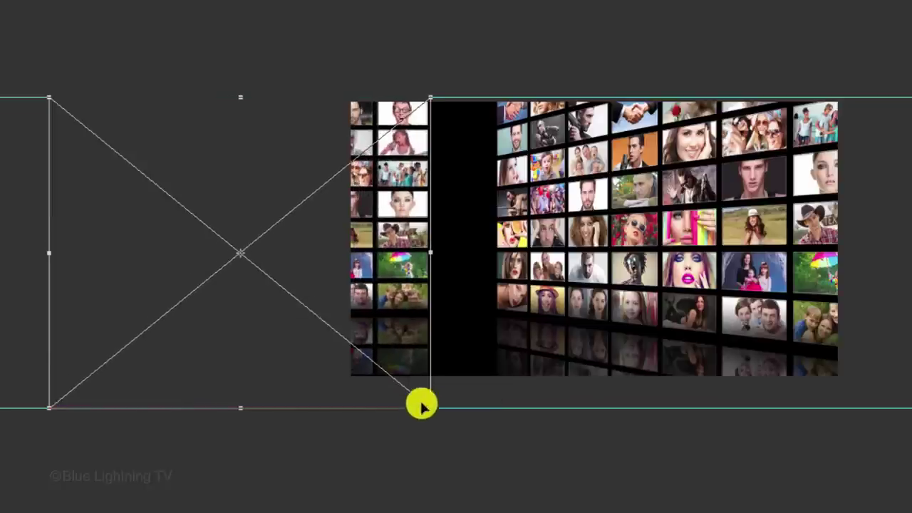
key(shift)
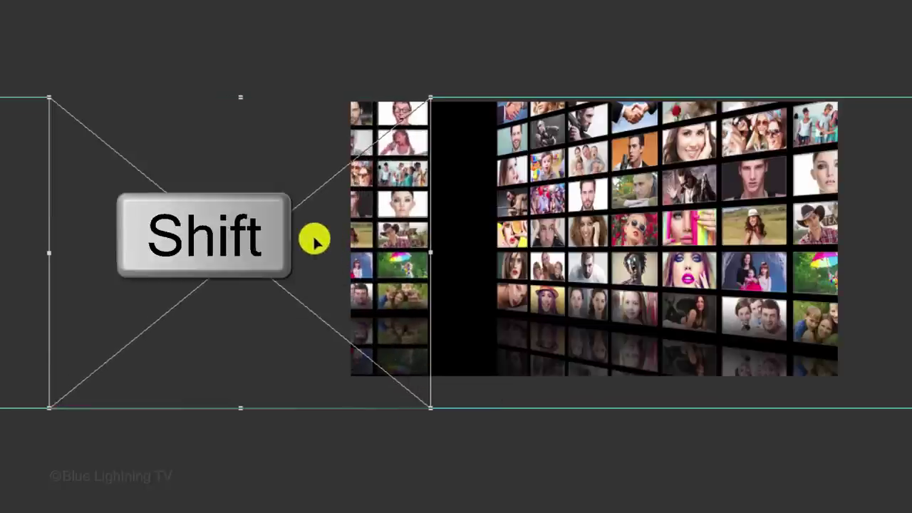
drag(313, 240, 374, 241)
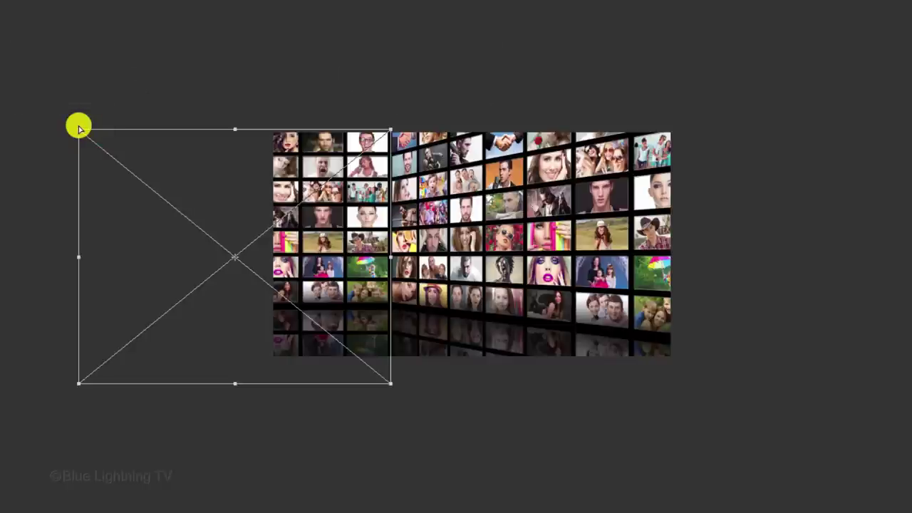
Pull the left wall's top-left corner up to the guide so it angles into the corner.
drag(79, 128, 101, 20)
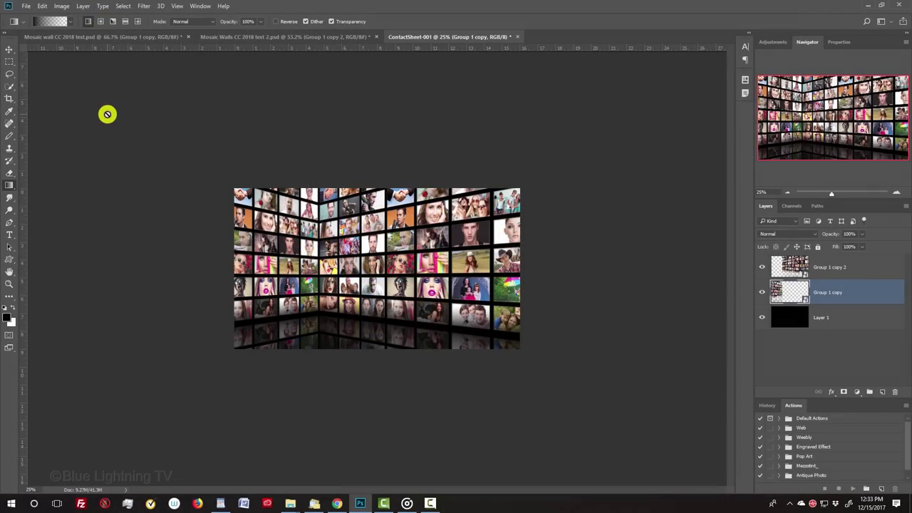
Zoom in to 50% to view the finished two-wall corner.
key(ctrl+plus)
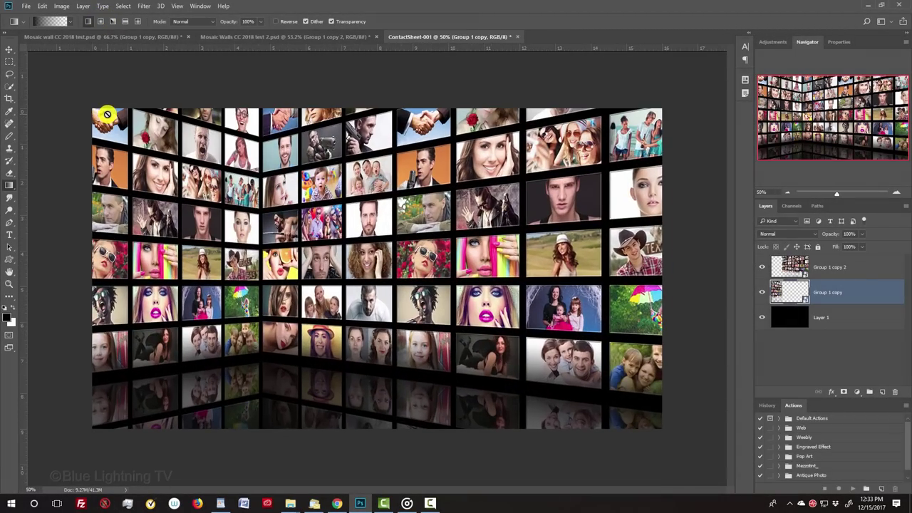